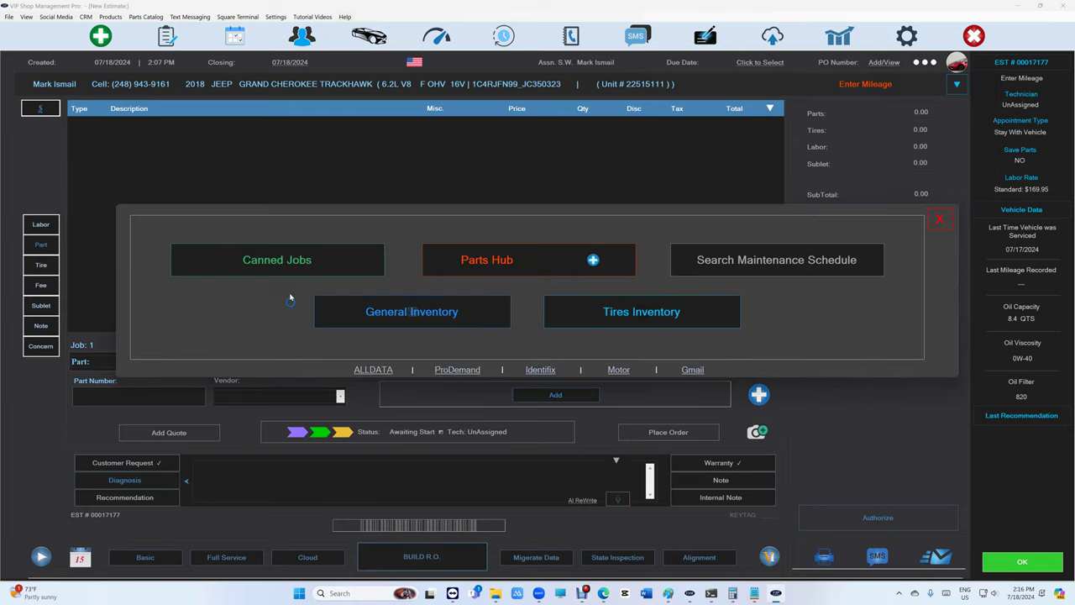
View the Brake Fluid & Flush canned job and its note categories, and close the canned jobs windows.
click(292, 261)
click(279, 245)
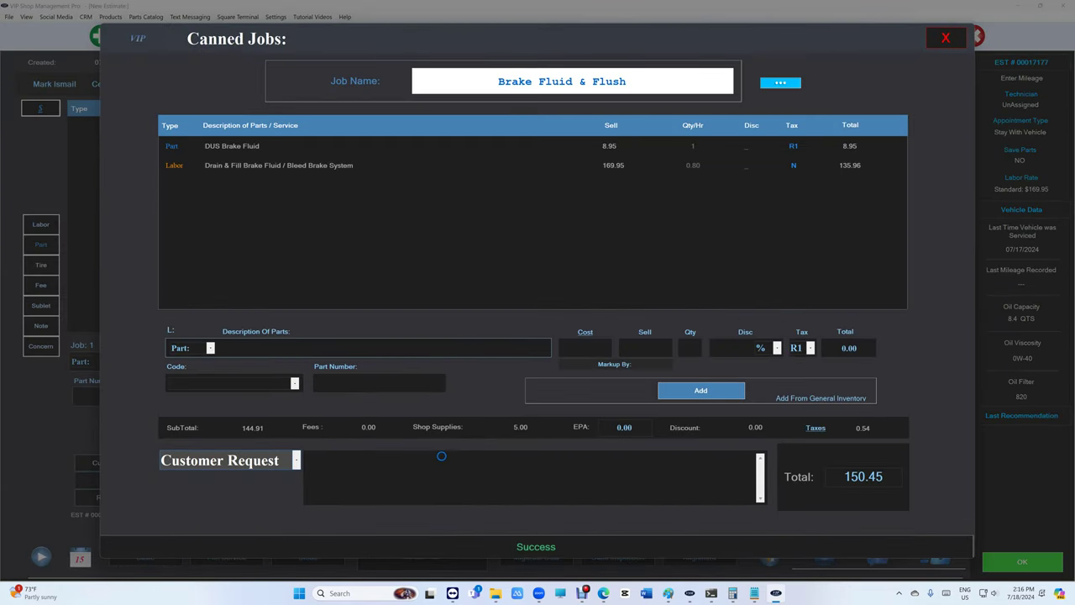
click(284, 461)
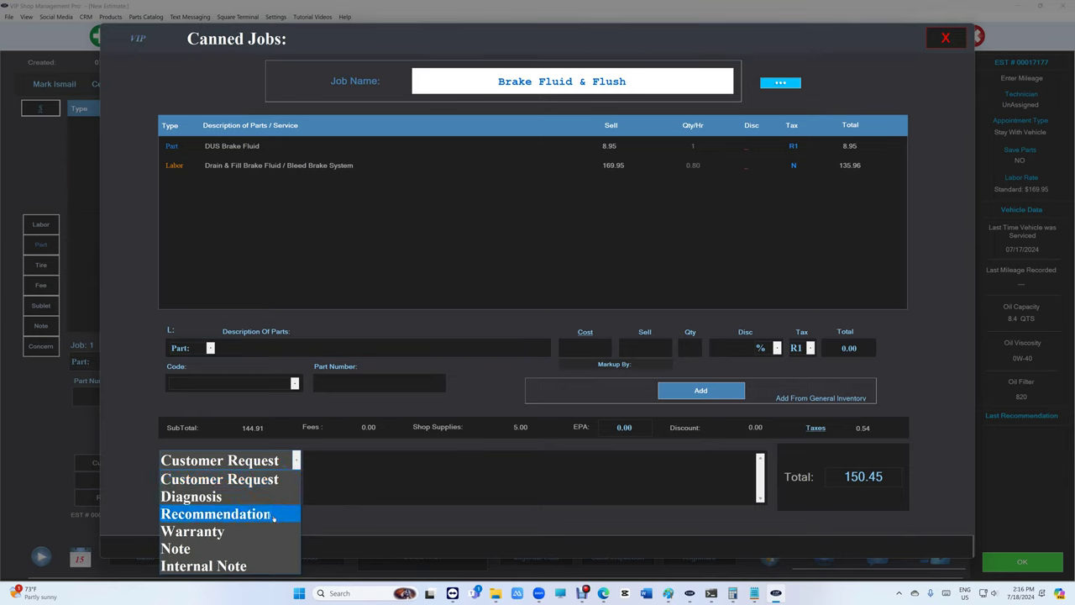
click(286, 464)
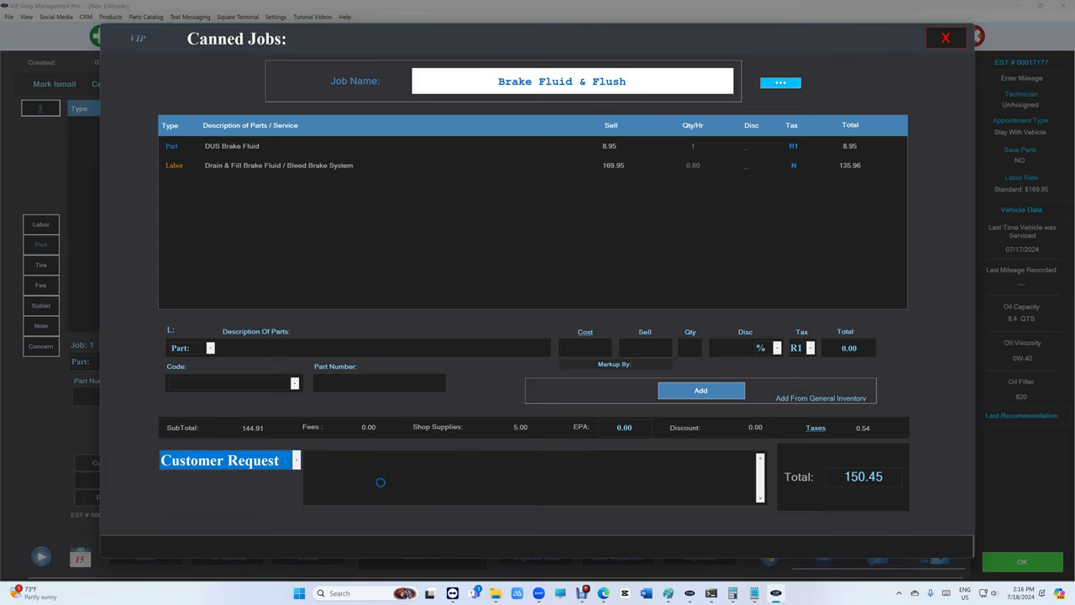
click(263, 468)
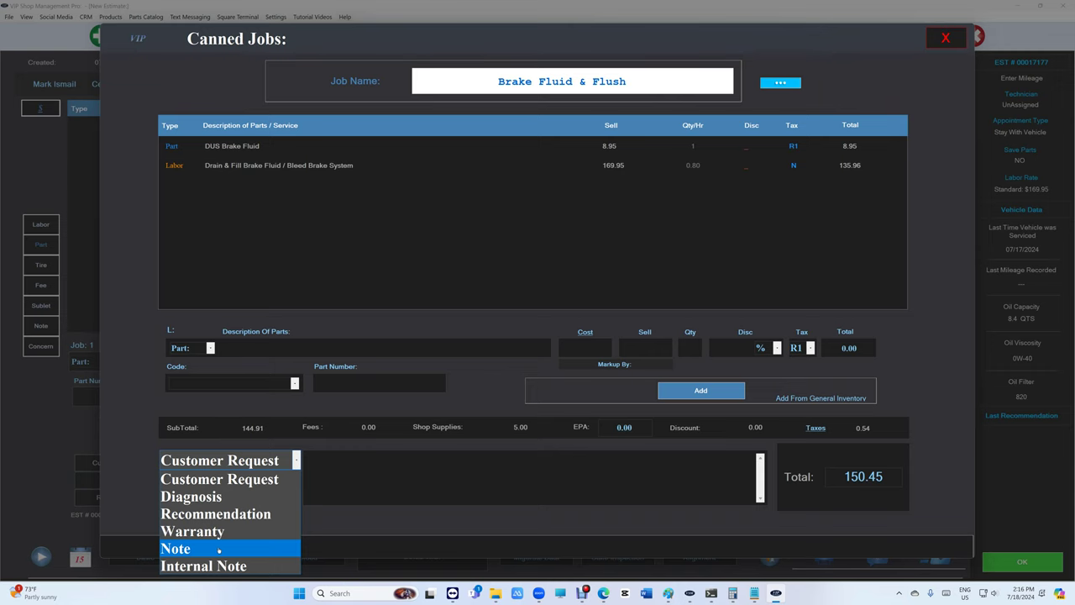
click(945, 37)
click(945, 37)
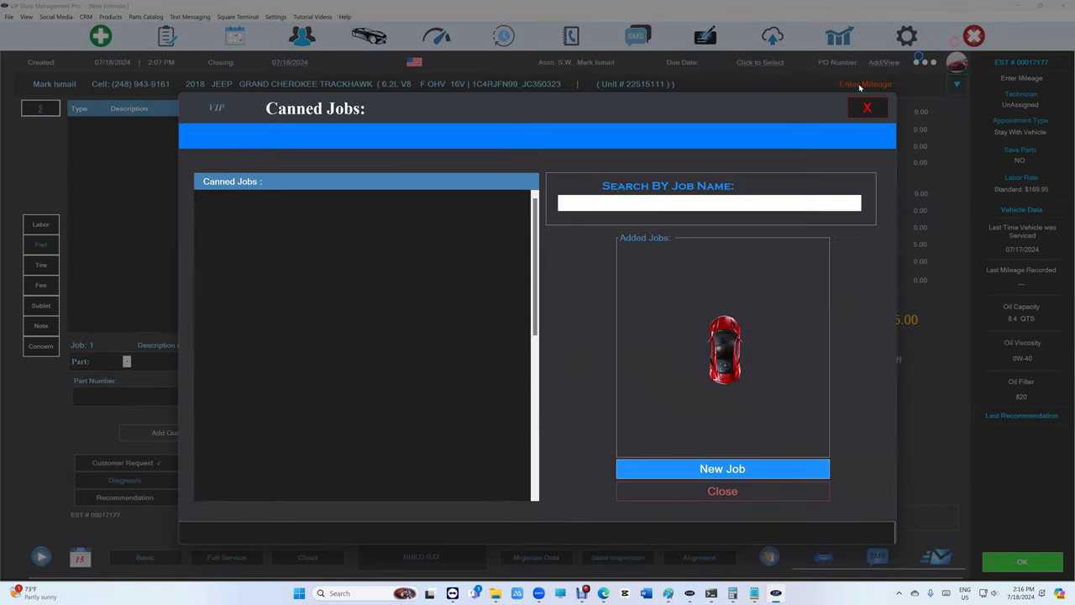
click(866, 108)
Look over the estimate's line types and the list of canned jobs, keeping the line type as Part.
click(89, 363)
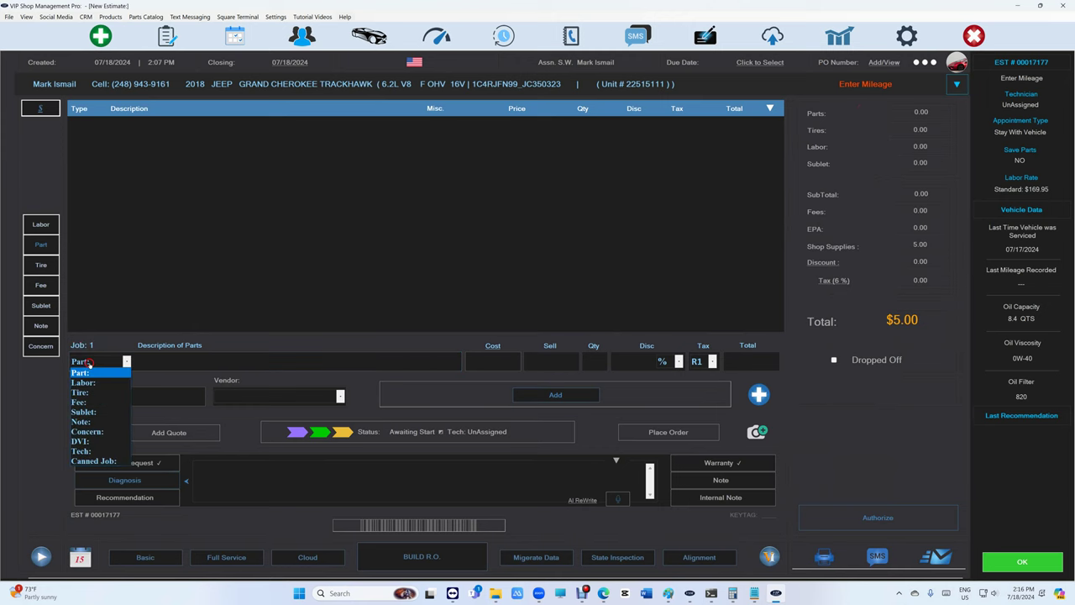
click(84, 373)
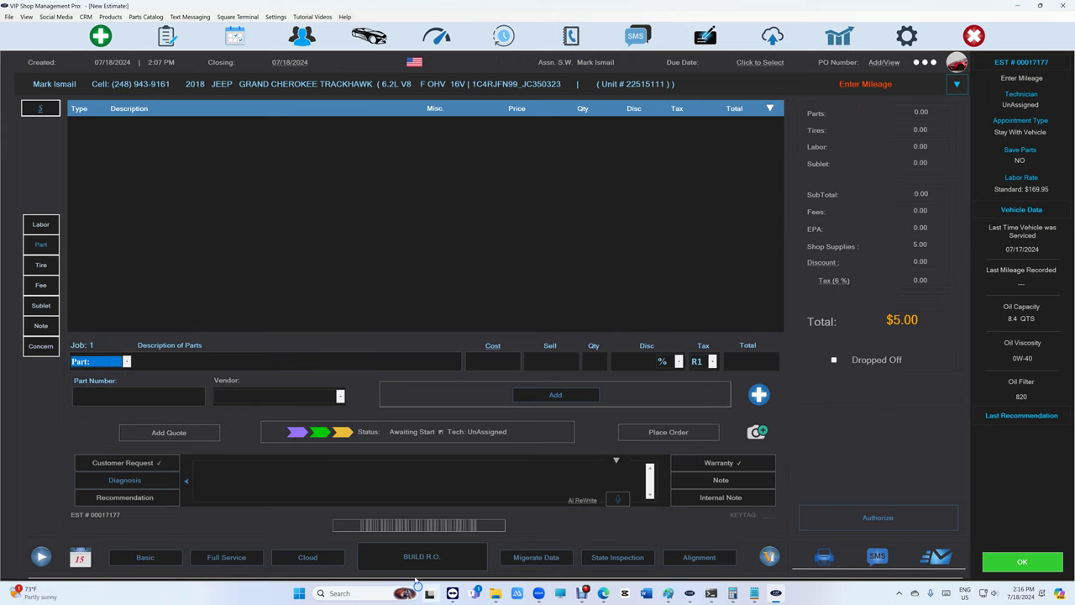
click(262, 265)
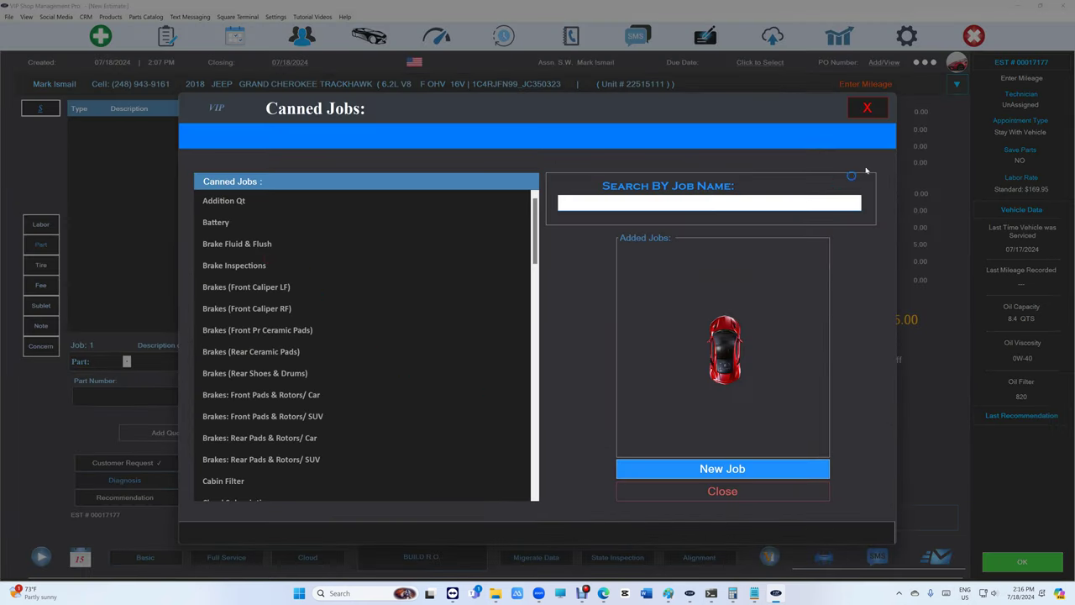
click(868, 108)
Set the estimate's line type to Canned Job, search for Test and insert the Test 500 job.
click(80, 363)
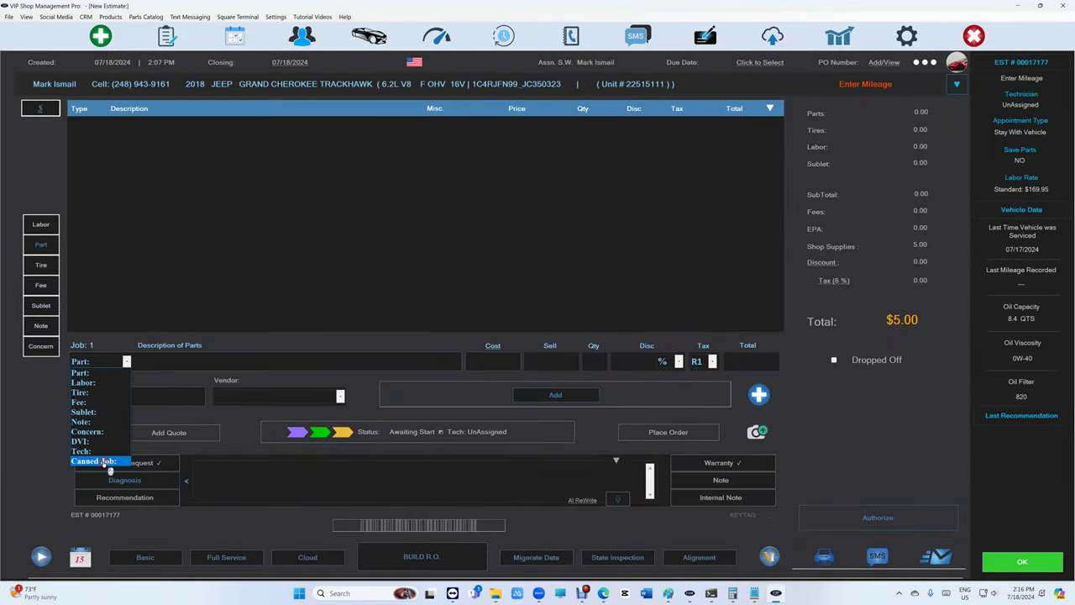
click(93, 462)
text(T)
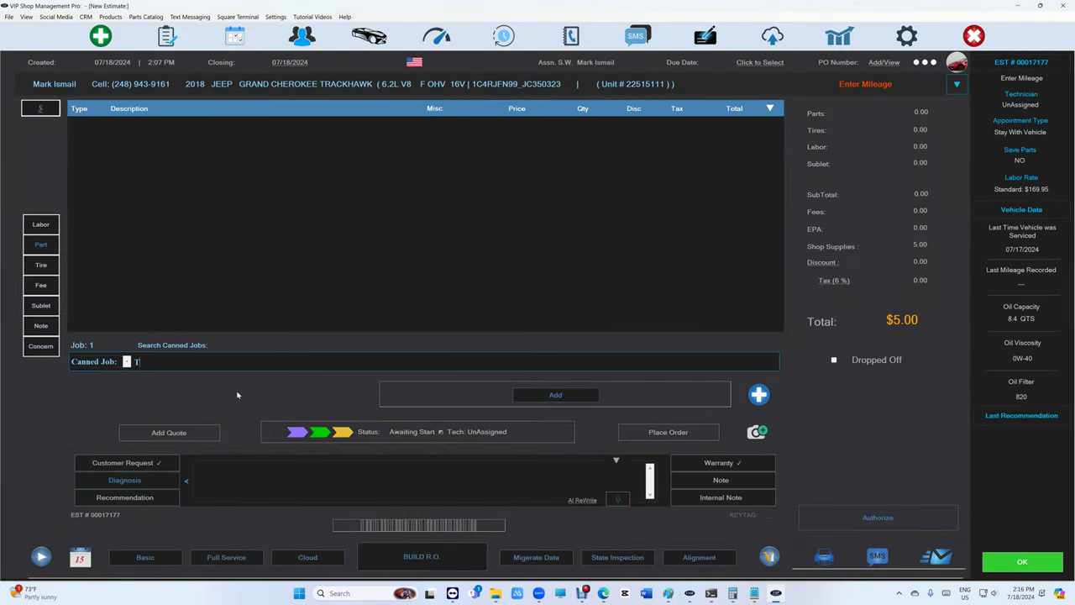
text(est)
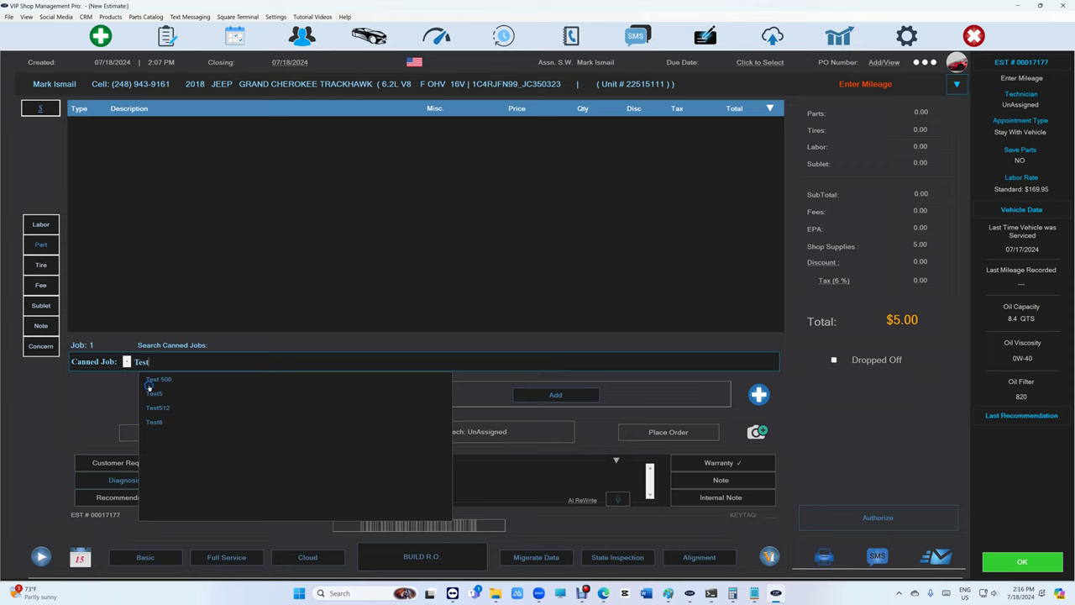
click(151, 380)
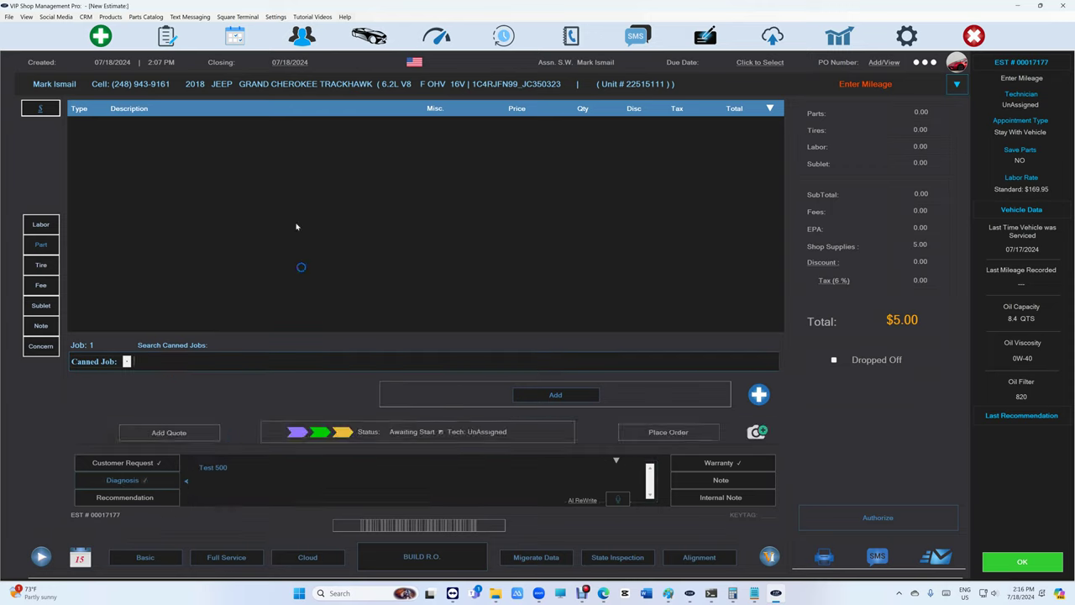
Clear the Test 500 diagnosis text and add the Battery canned job by searching for Bat.
click(130, 480)
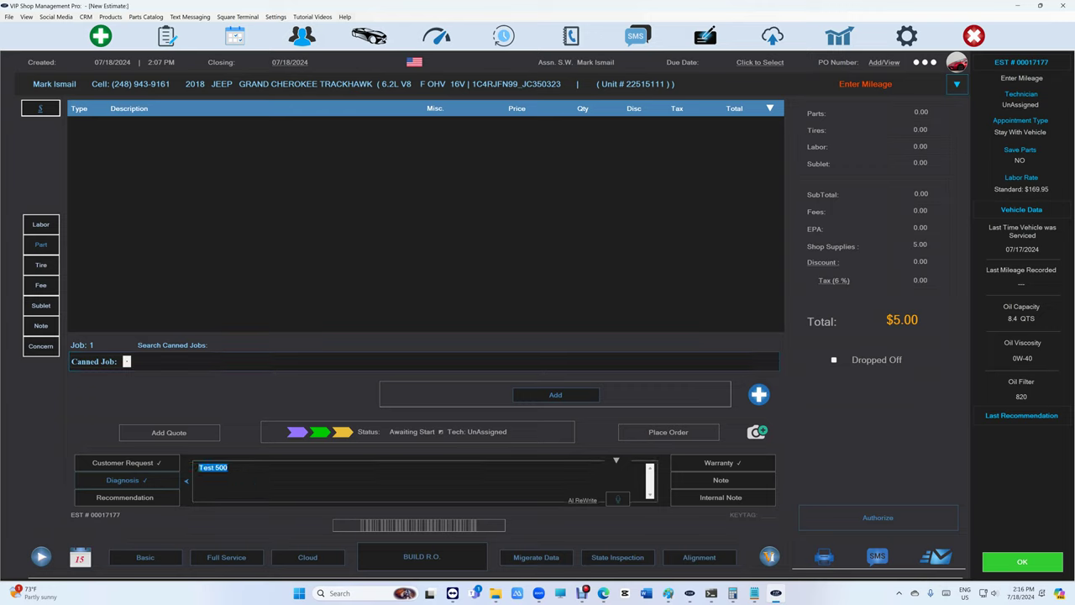
key(Delete)
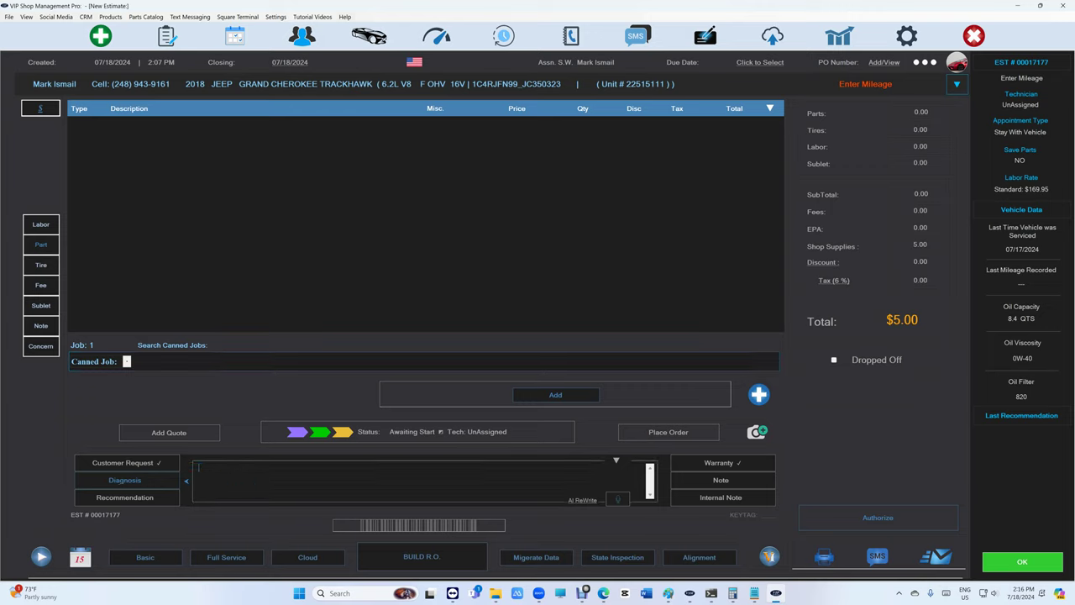
click(153, 363)
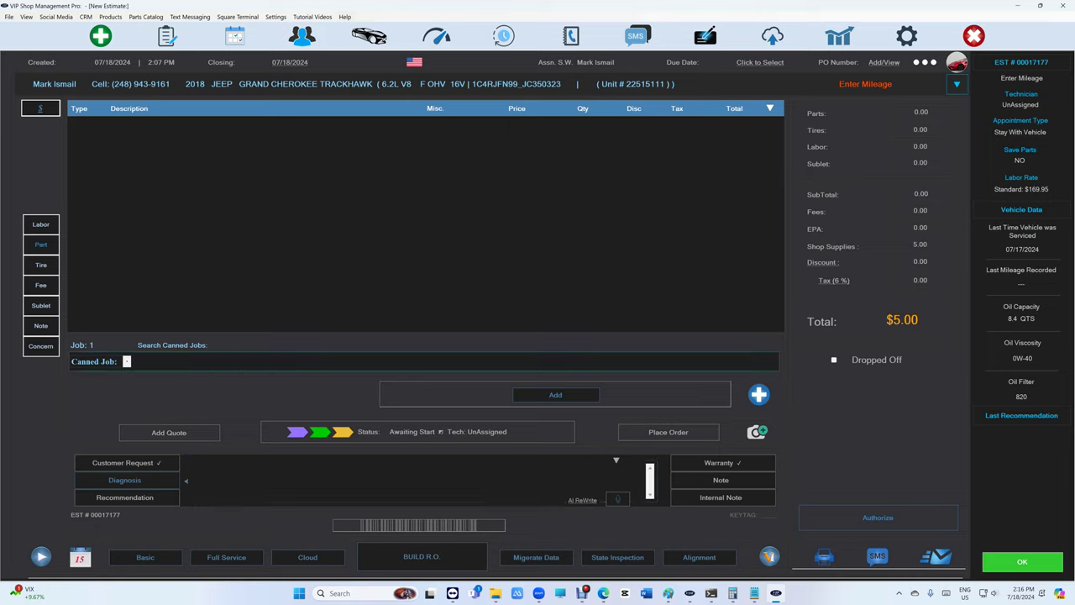
text(Bat)
click(151, 379)
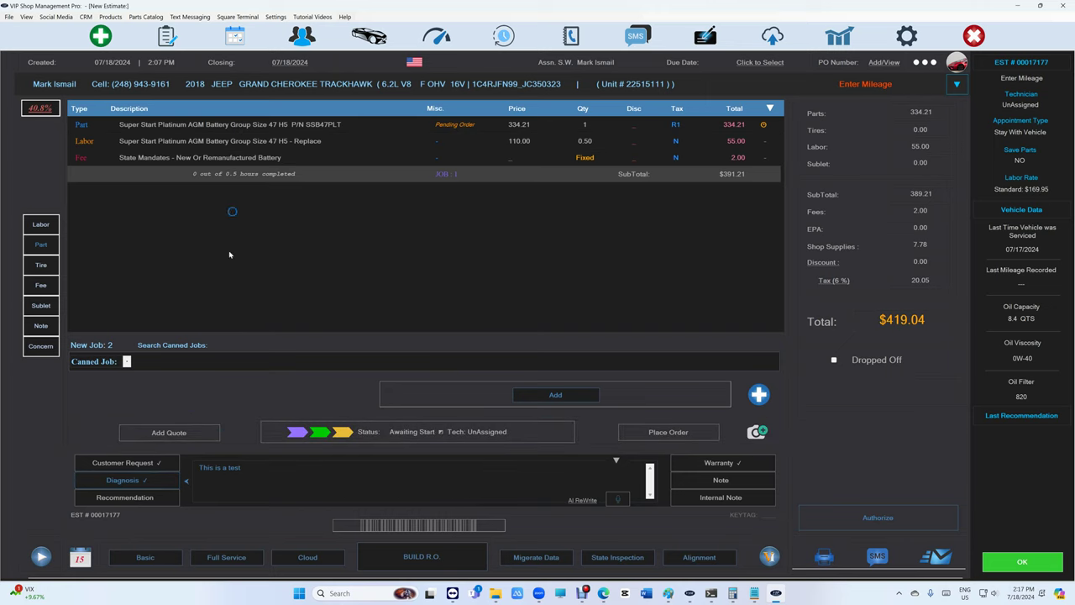
Check the diagnosis text brought in by the Battery canned job.
click(246, 468)
drag(246, 467, 172, 472)
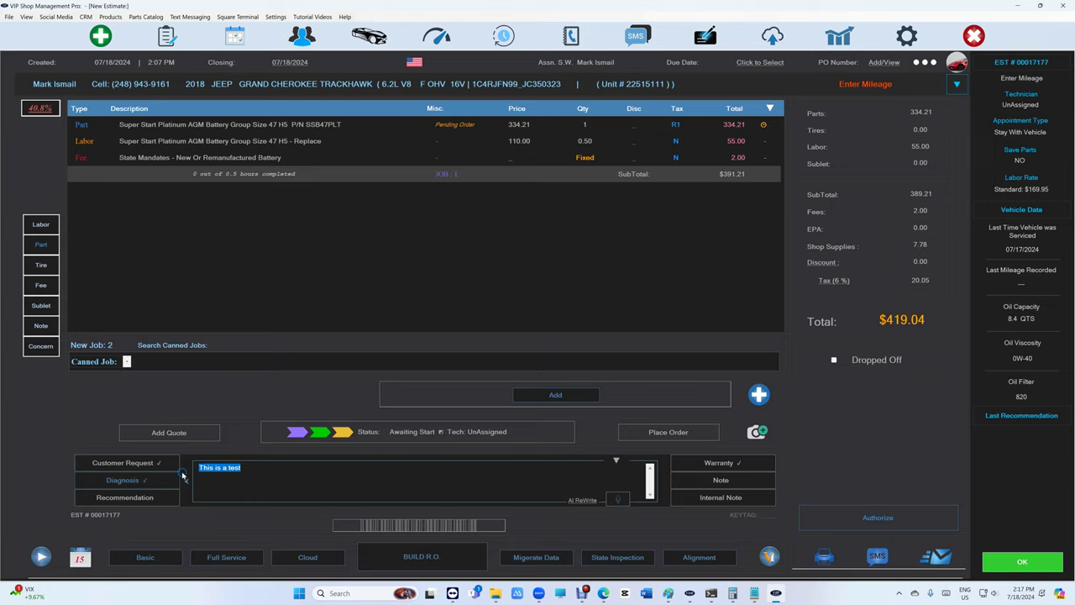
click(253, 471)
Open the estimate's warranty text in the expanded editor and clear it completely.
click(718, 462)
click(617, 463)
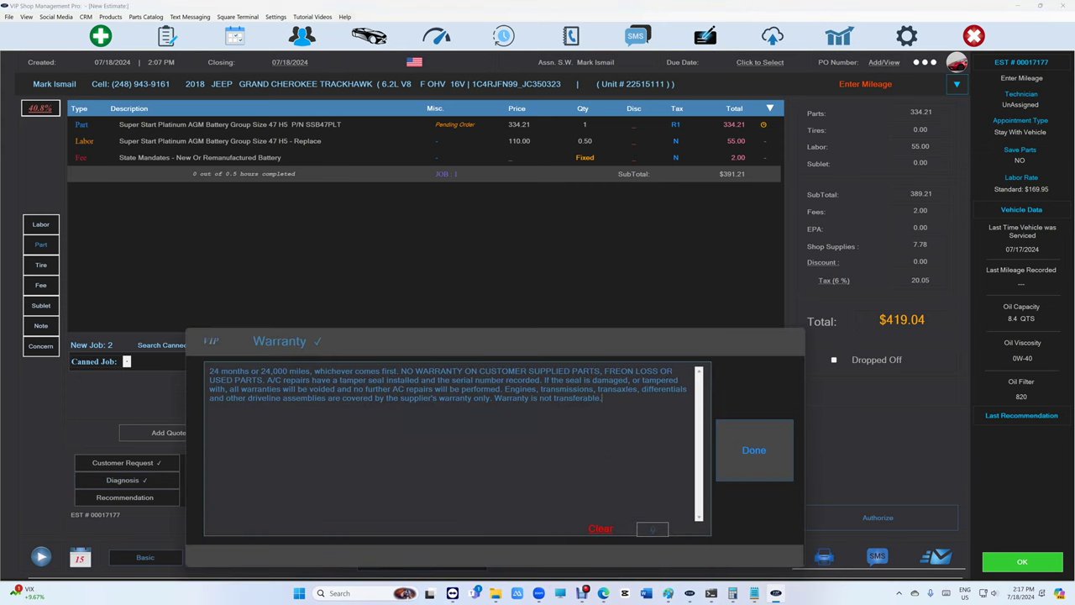
text(jkldsakfsda)
key(BackSpace)
key(BackSpace)
key(BackSpace)
key(BackSpace)
key(BackSpace)
key(BackSpace)
key(BackSpace)
click(600, 528)
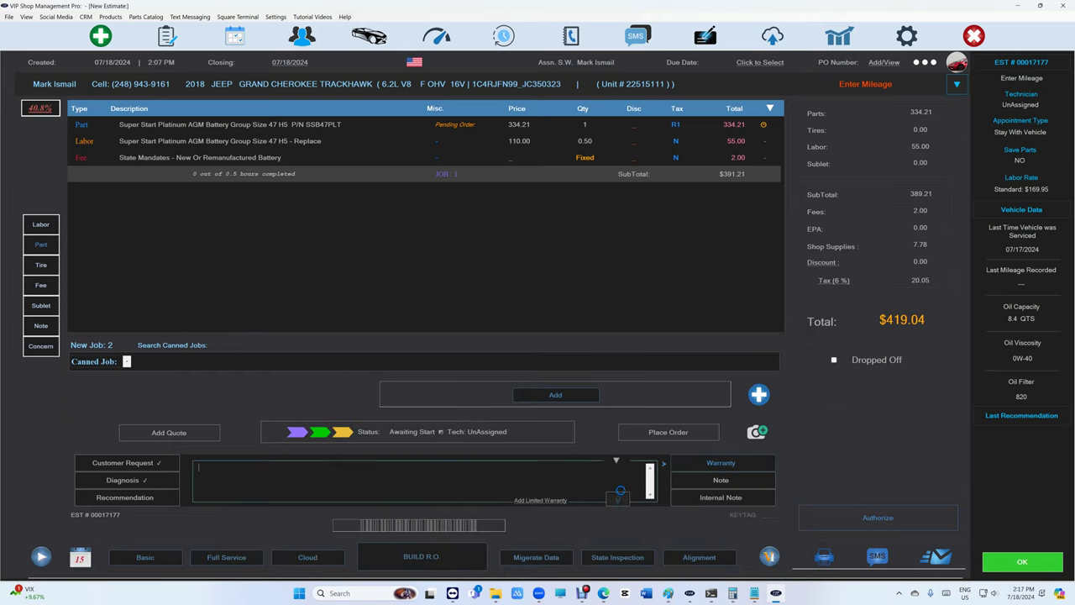
Check the expanded warranty editor again and view the vehicle's last recommendation, closing both windows.
click(622, 469)
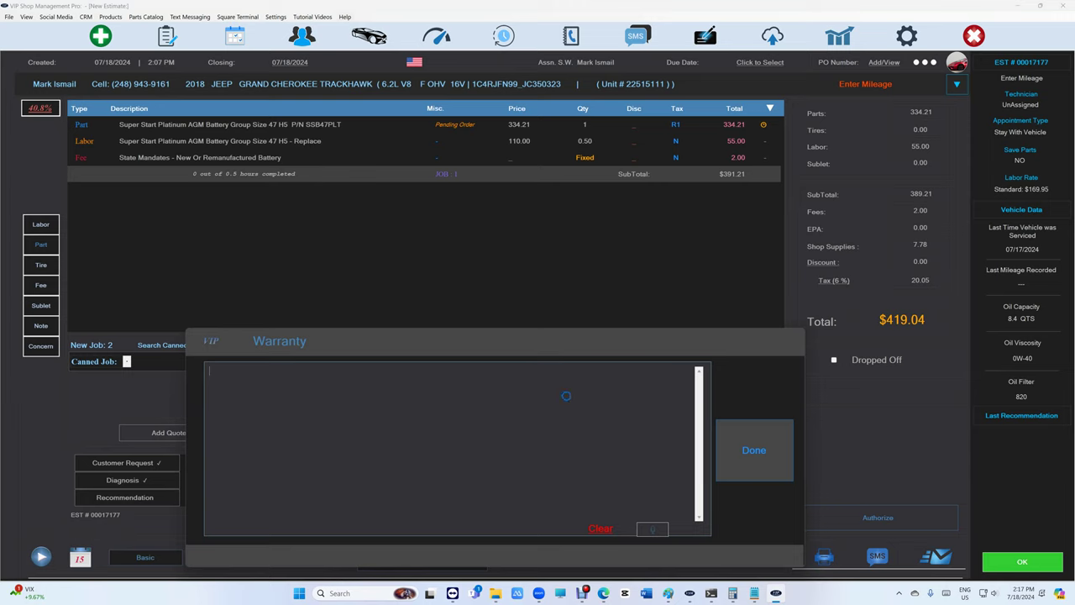
click(729, 462)
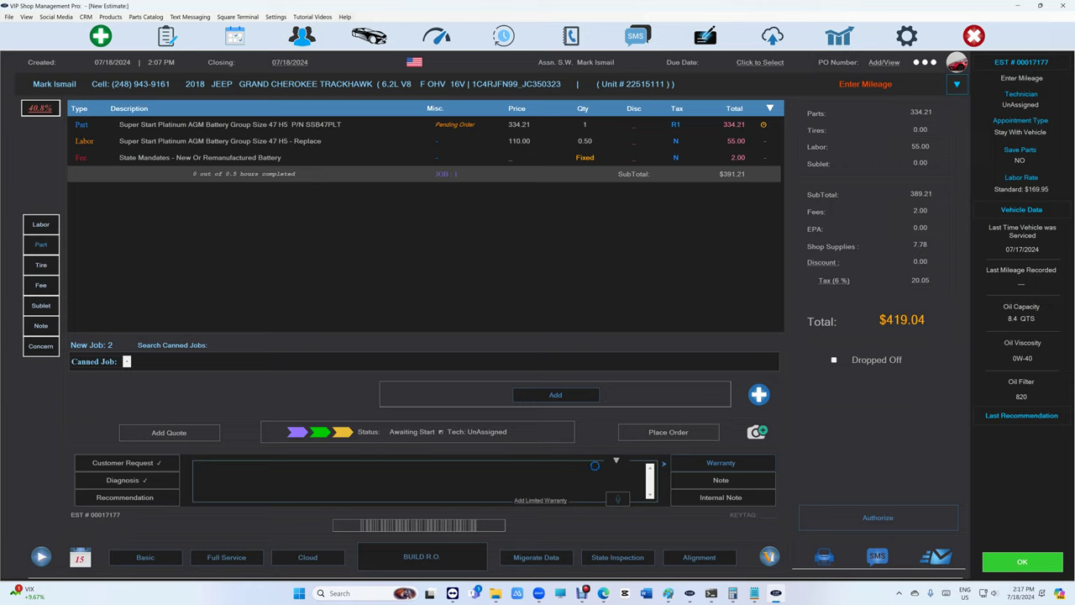
click(614, 459)
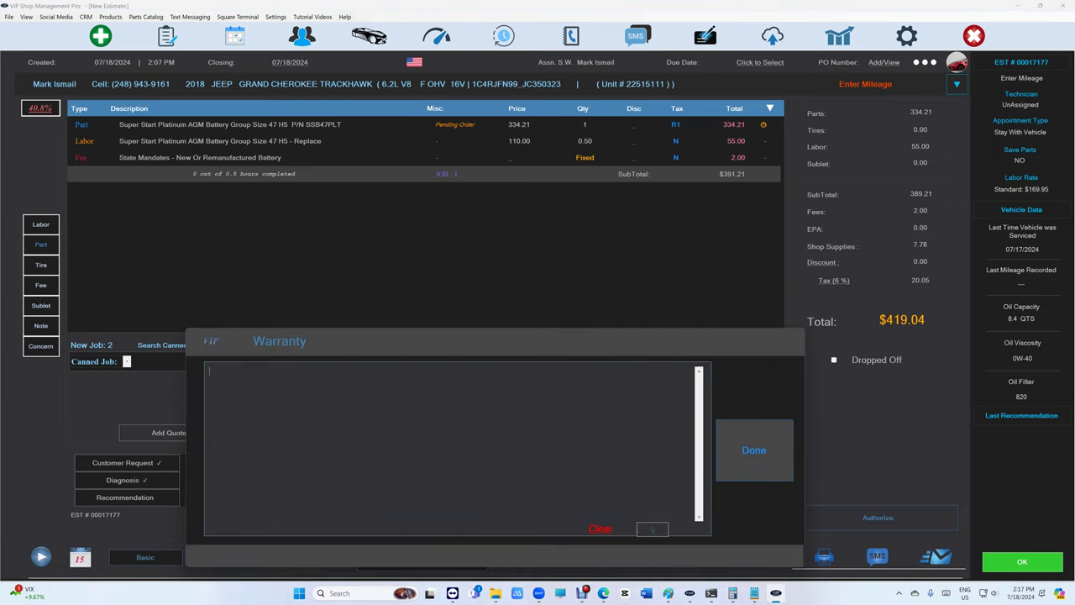
click(729, 472)
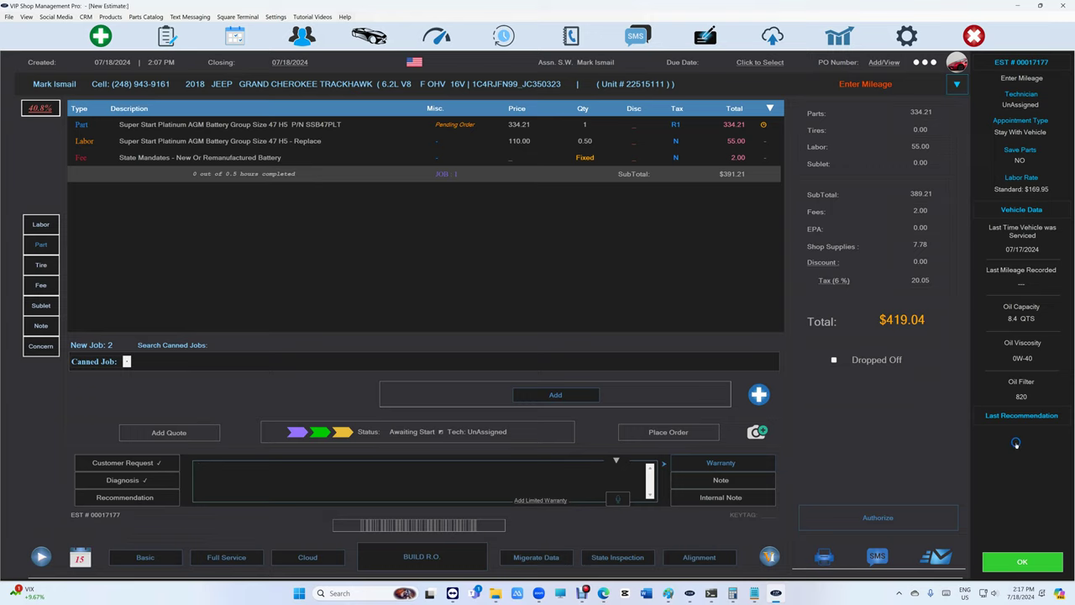
click(998, 419)
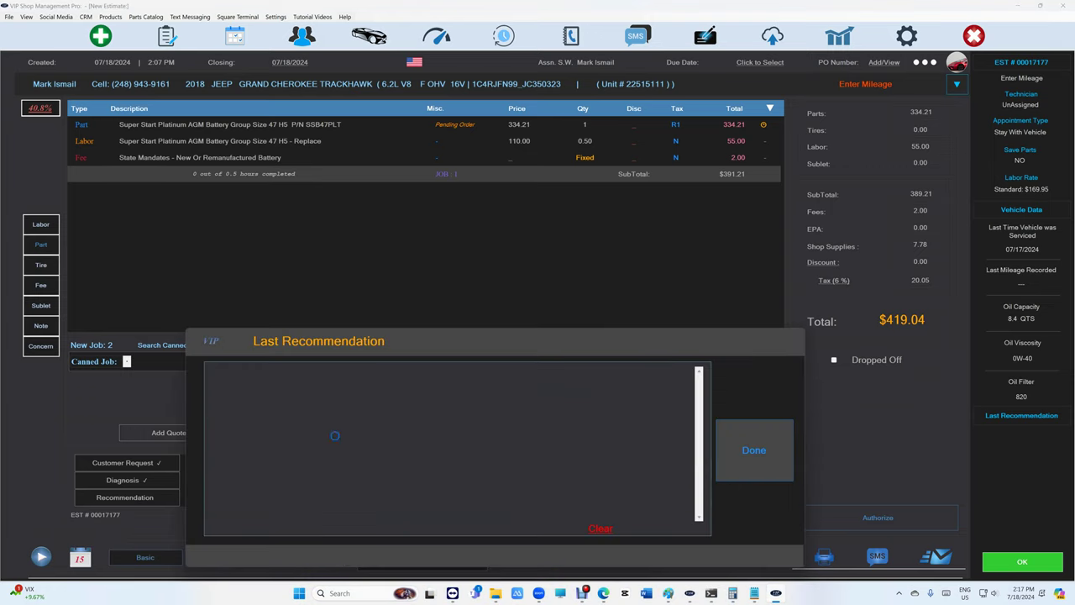
click(752, 449)
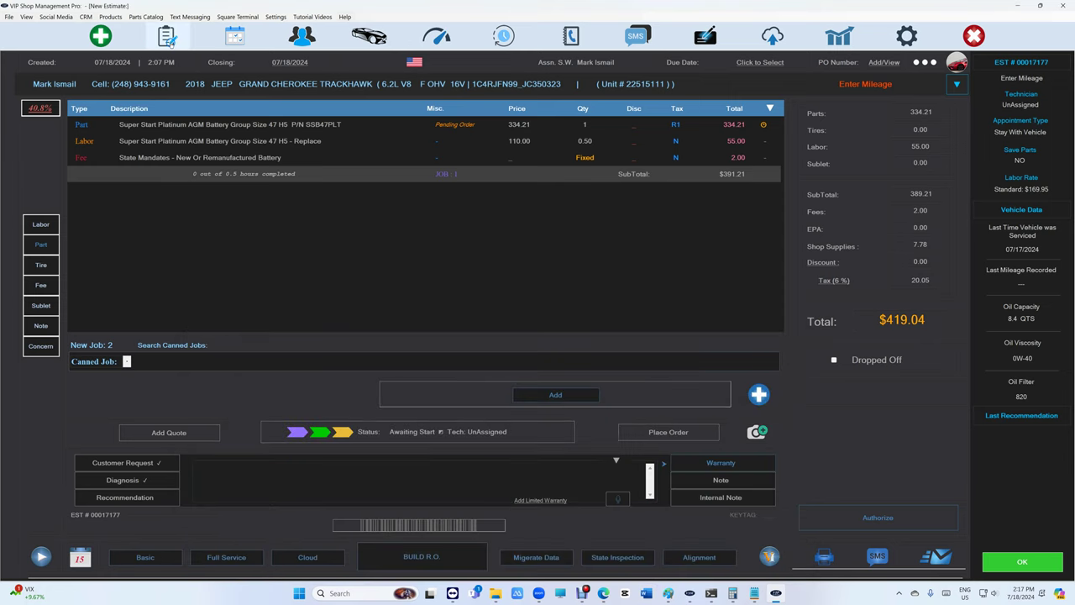
Leave the estimate, browse the phone book, and run the merge of duplicate contacts.
click(168, 38)
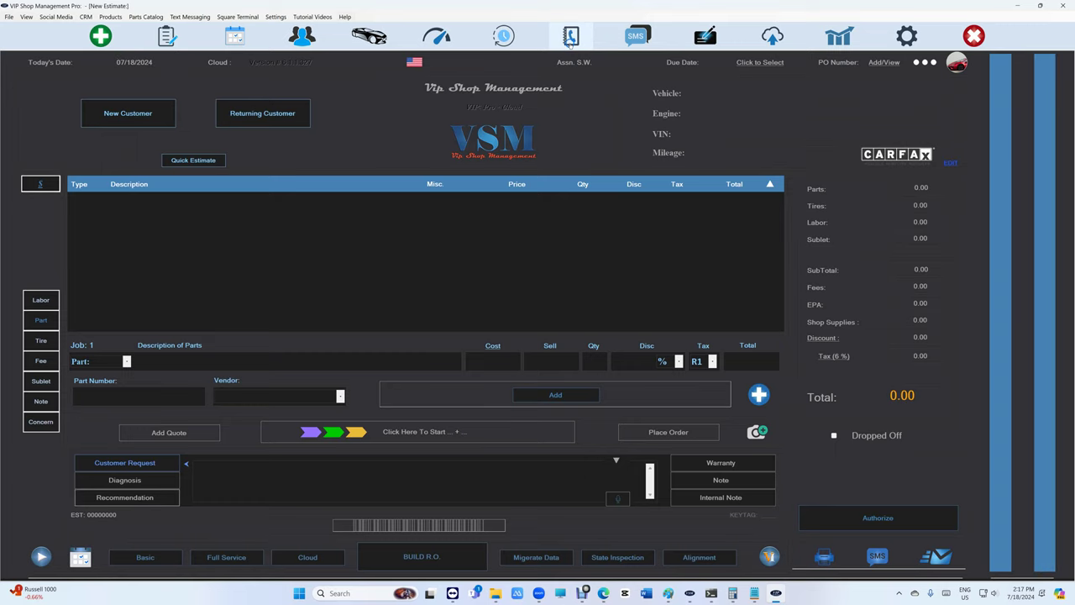
click(570, 38)
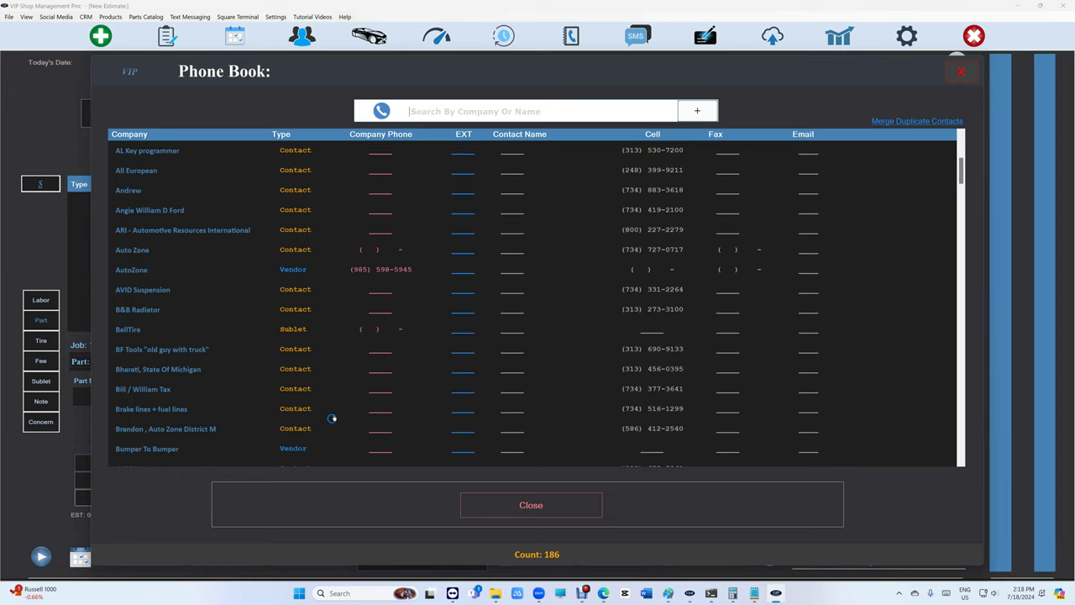
scroll(439, 289, down, 20)
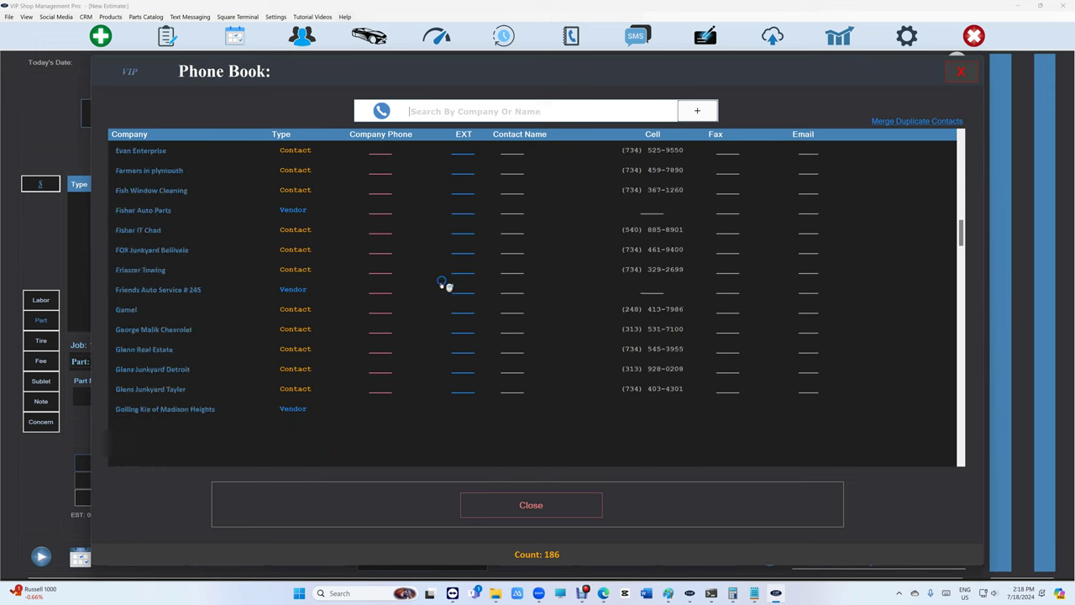
click(921, 123)
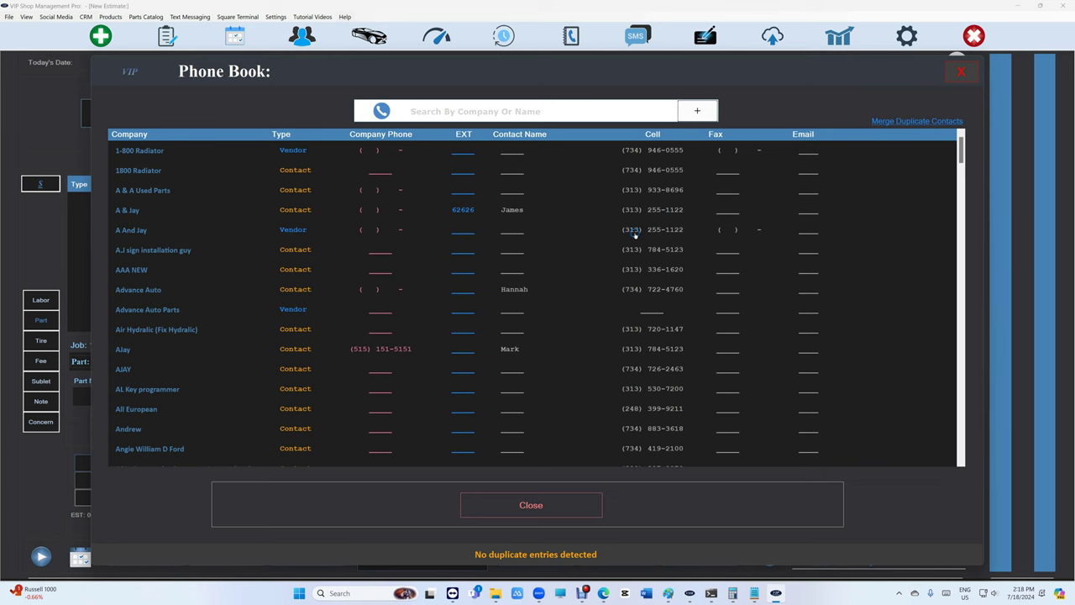
click(578, 508)
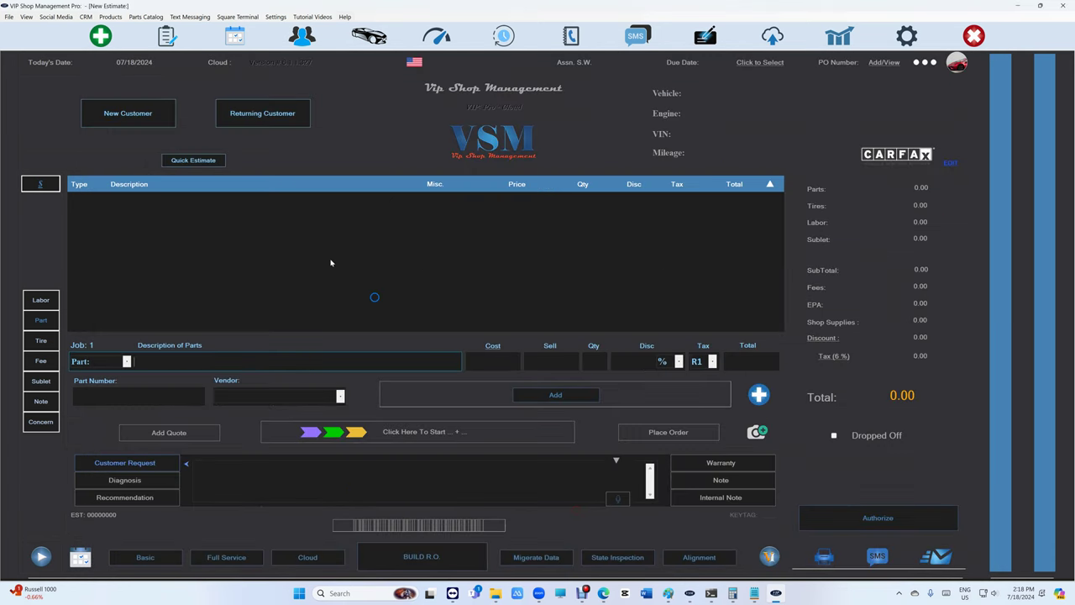
Reopen the 2018 Jeep Grand Cherokee Trackhawk estimate and add a Brake Pads - Front part with a cost of 45.
click(170, 37)
double_click(263, 165)
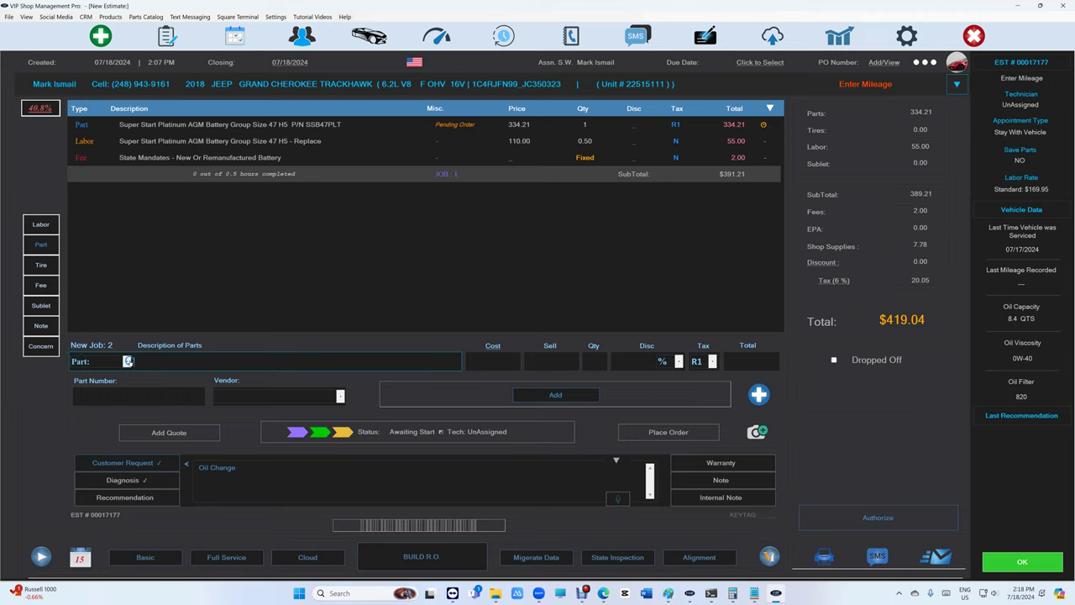
text(Brake Pa)
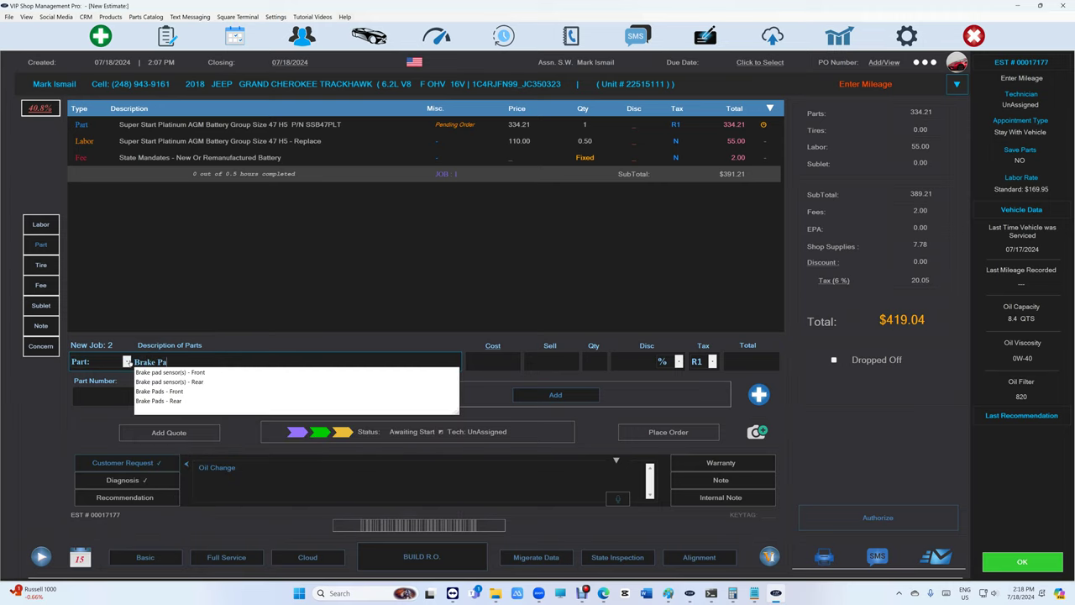
key(Down)
key(Down)
key(Down)
key(Tab)
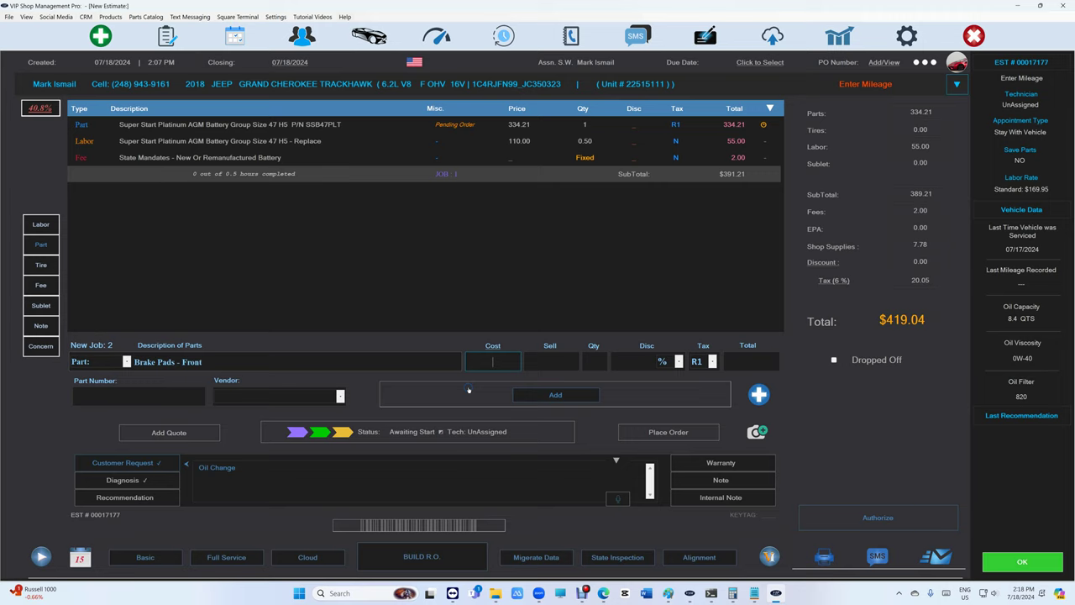
text(45)
click(569, 395)
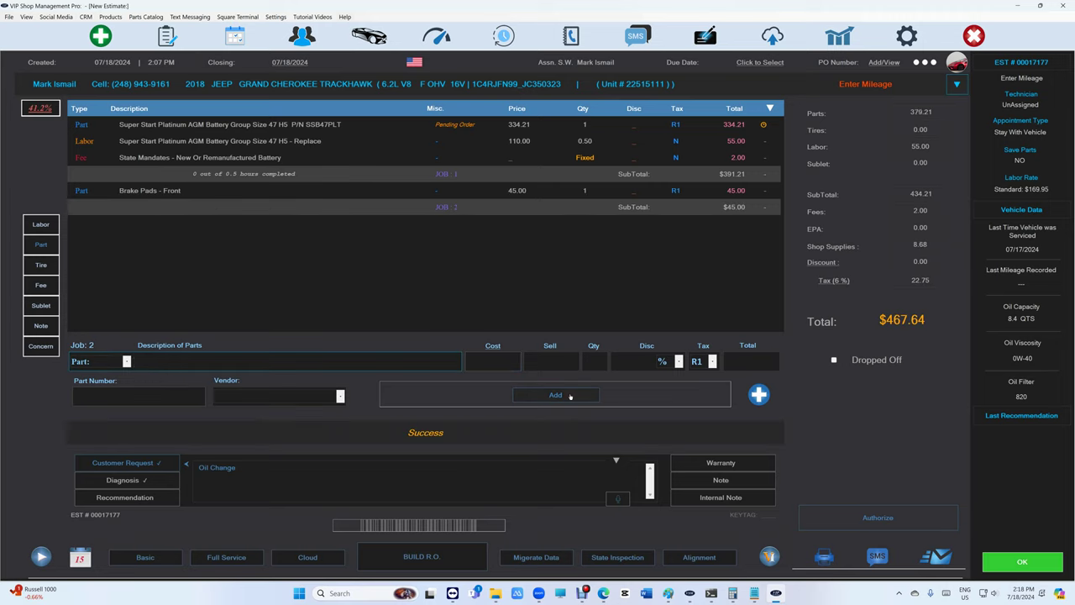
Add the labor line "Brake Pads - Front : Both Sides - Replace" to Job 2 of the estimate.
click(108, 361)
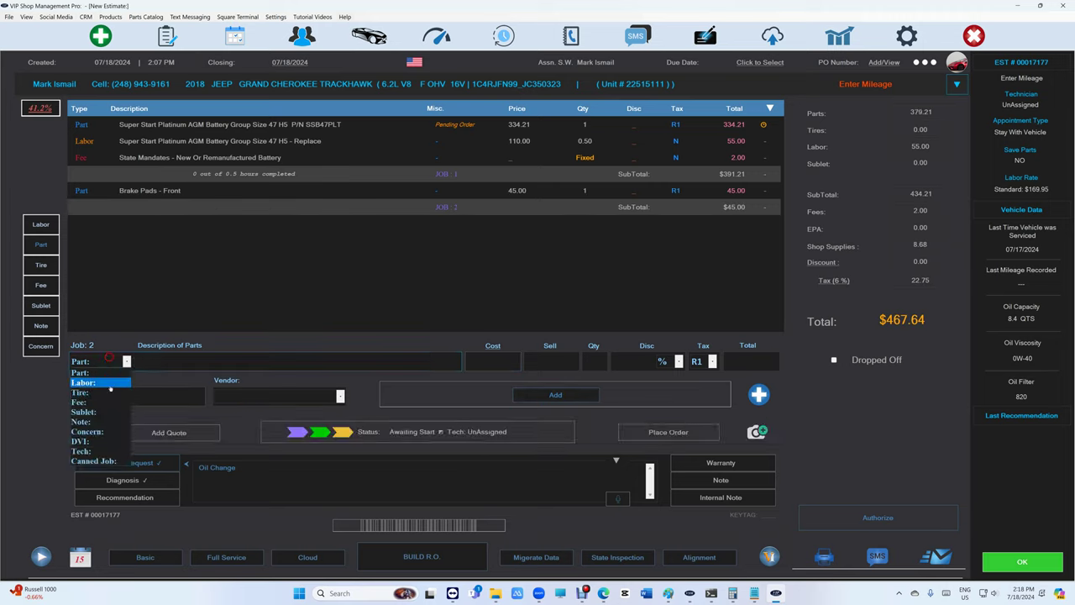
click(110, 383)
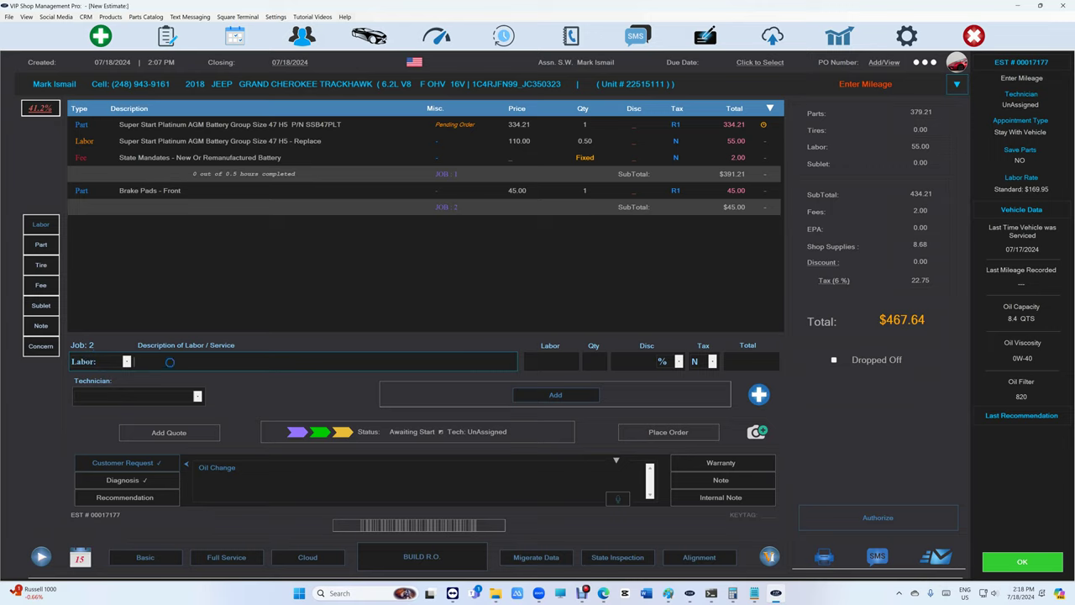
text(B)
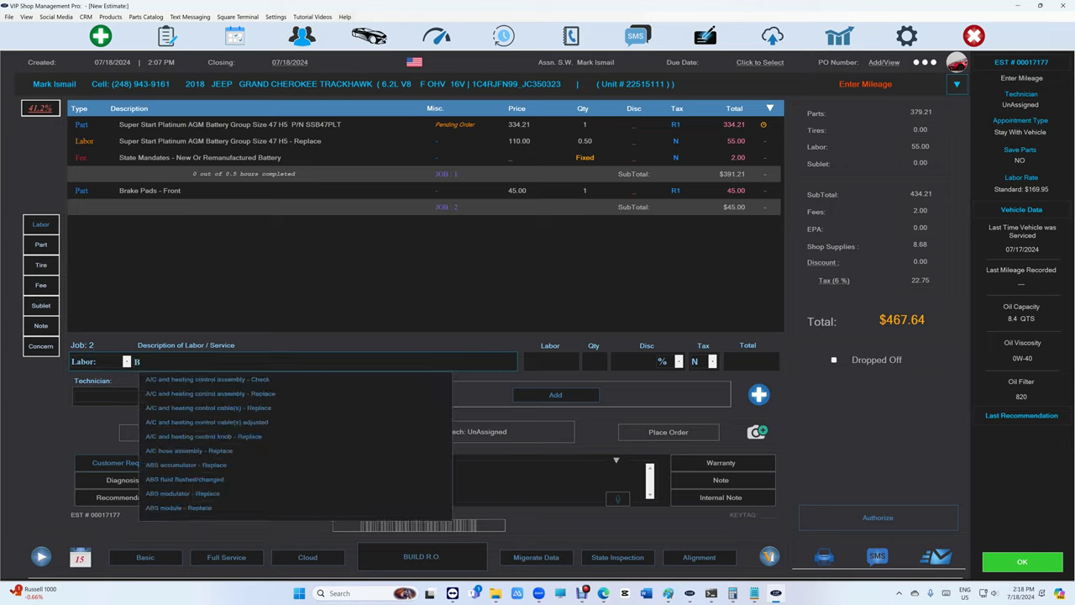
text(rake)
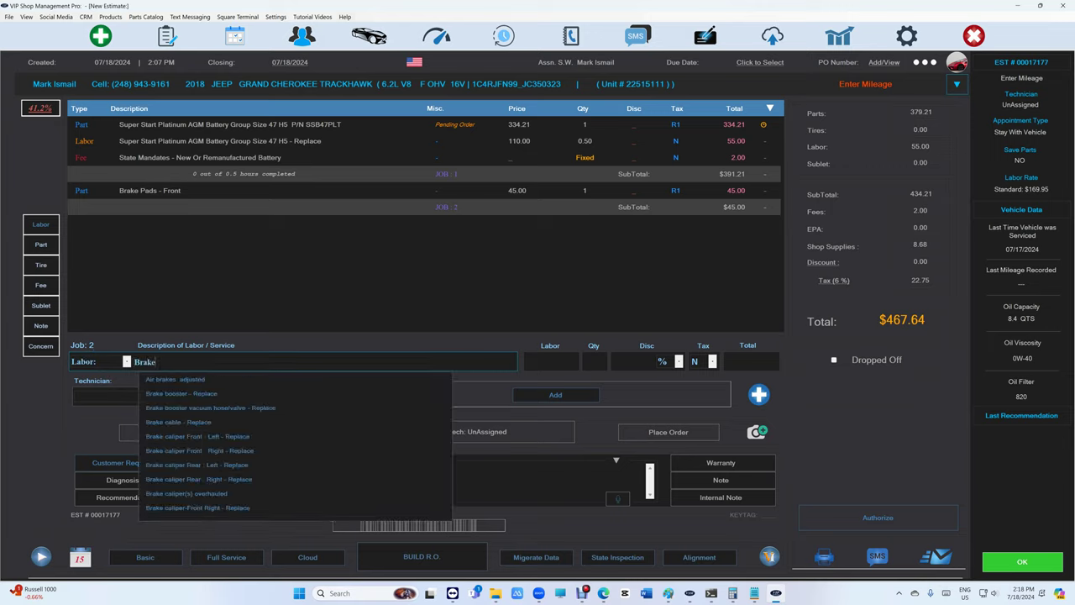
text( Pa)
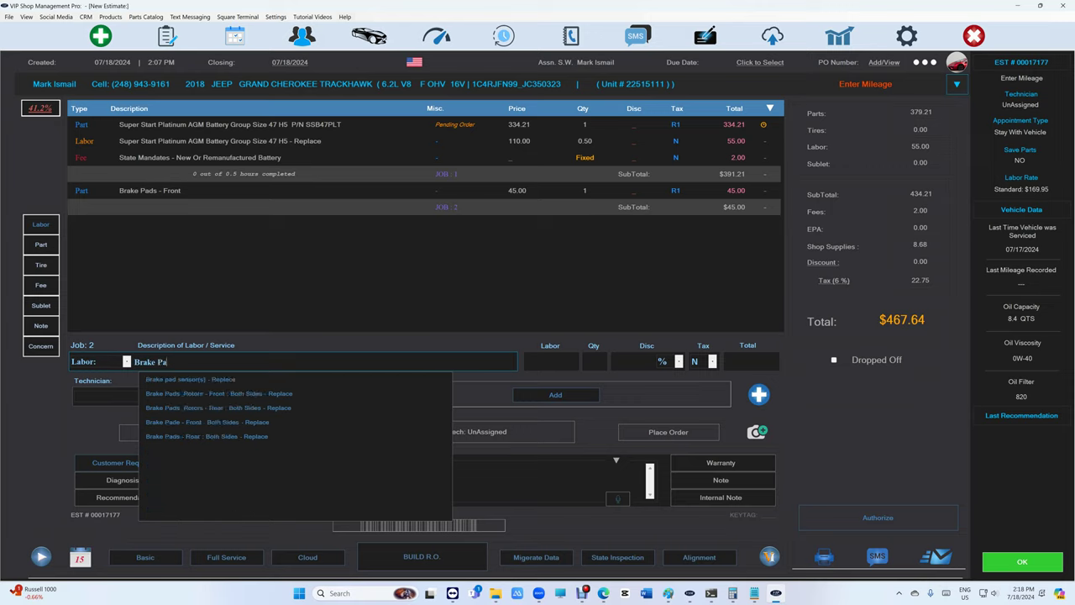
key(Down)
key(Down)
key(Down)
key(Down)
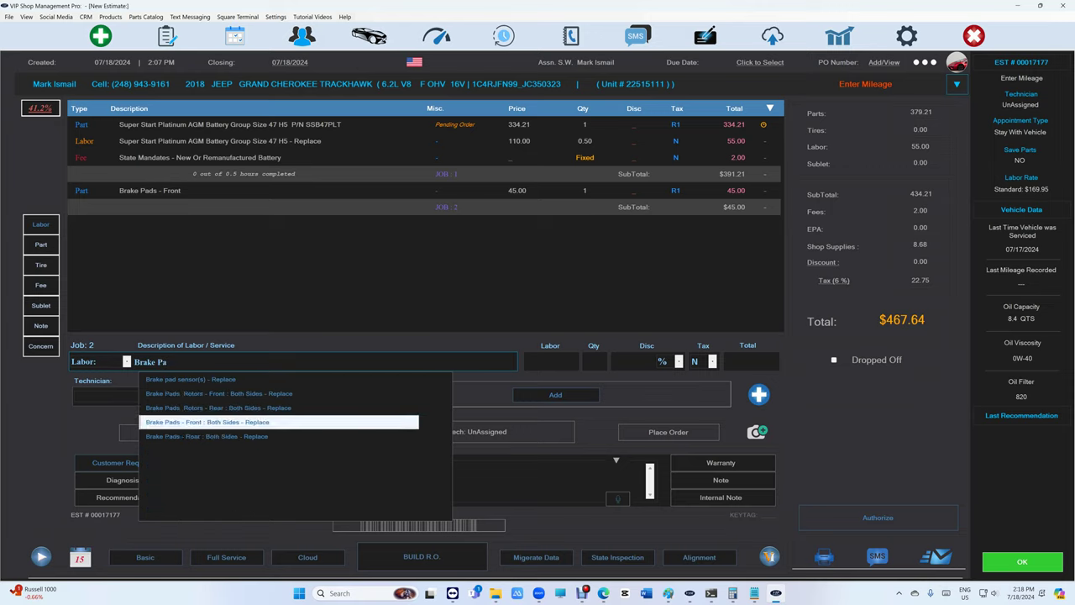
key(Return)
click(550, 400)
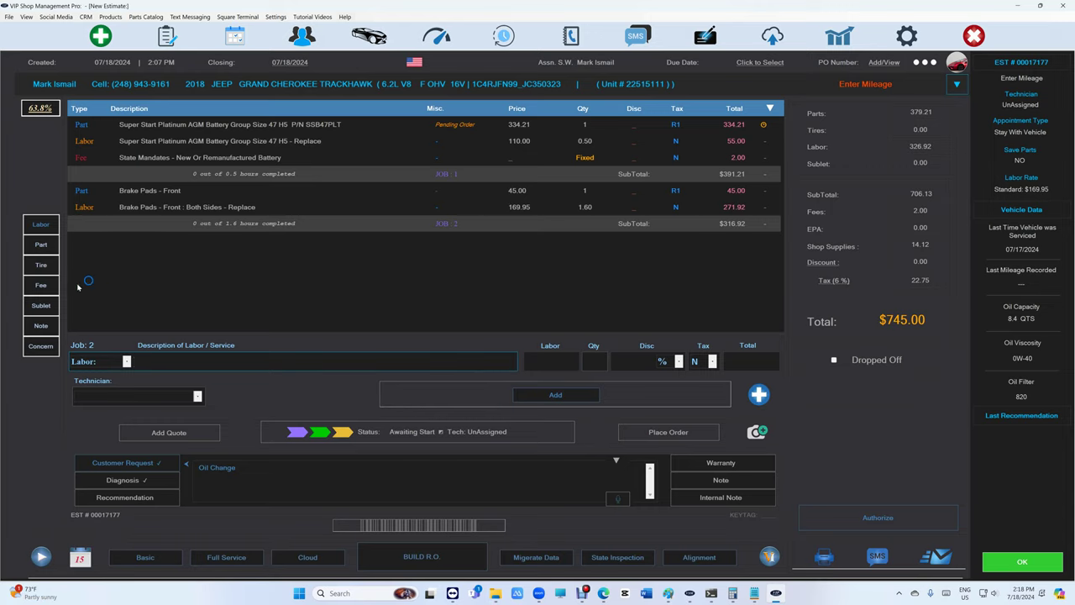
Add a "Brake Rotors - Front" part with a cost of 25.95 to the existing Job 2.
click(41, 245)
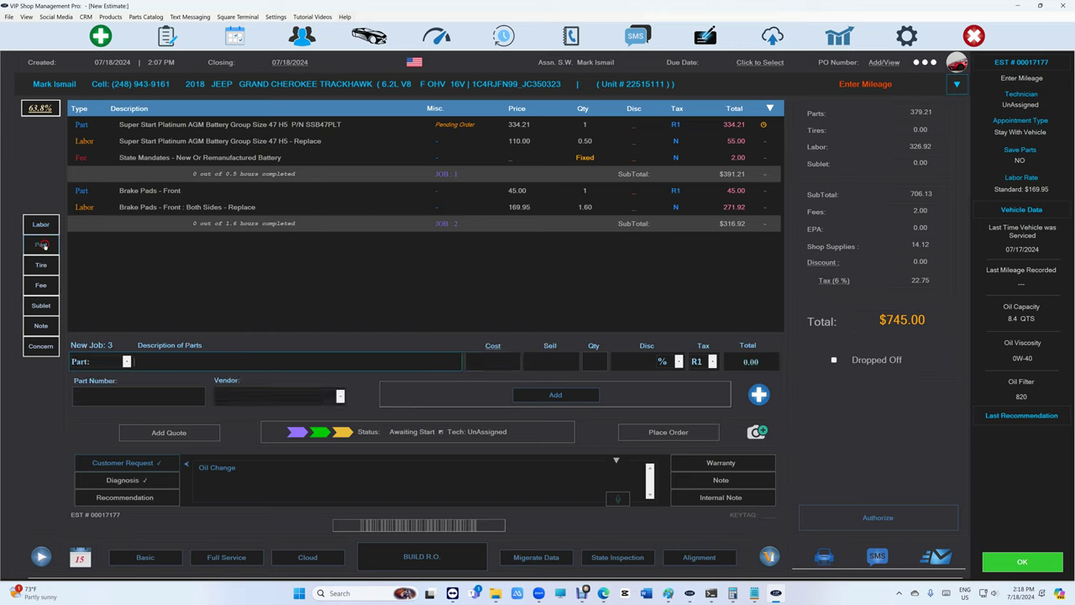
click(107, 346)
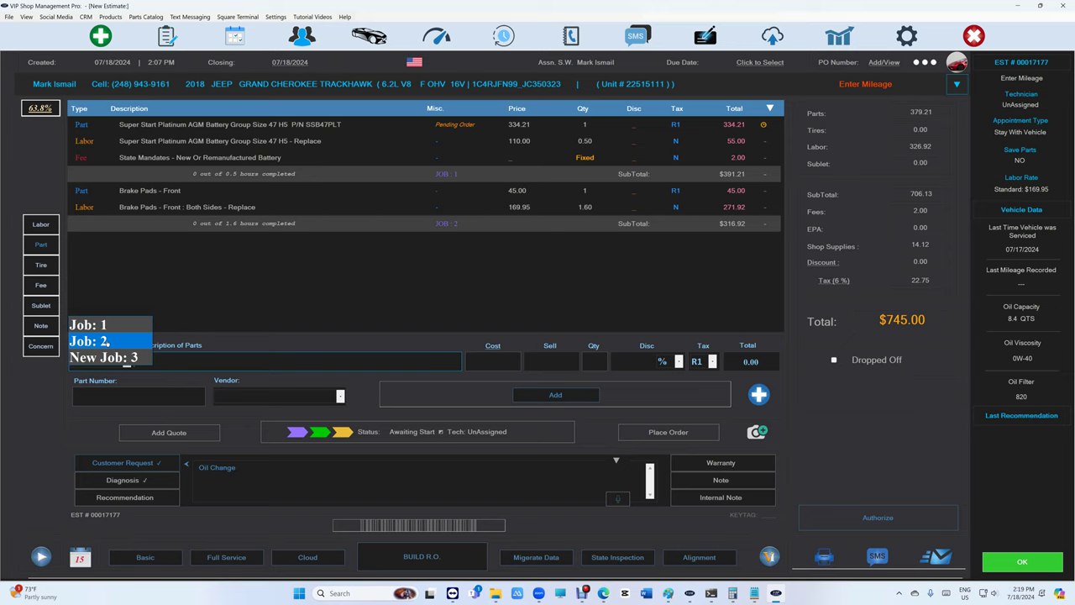
click(108, 341)
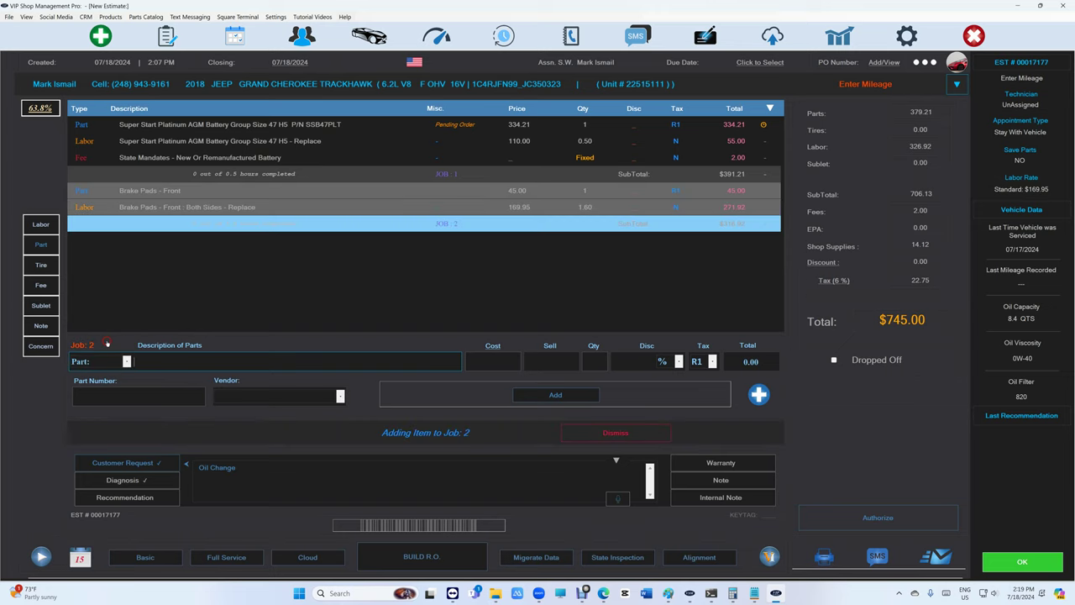
click(159, 361)
text(Brake r)
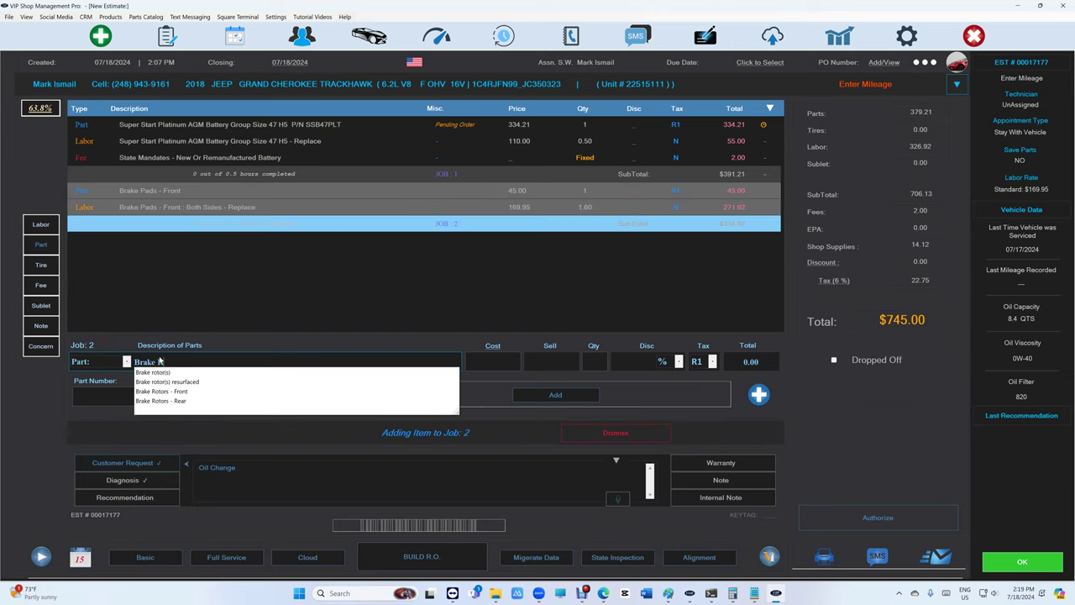
text(otor)
key(Down)
key(Down)
key(Down)
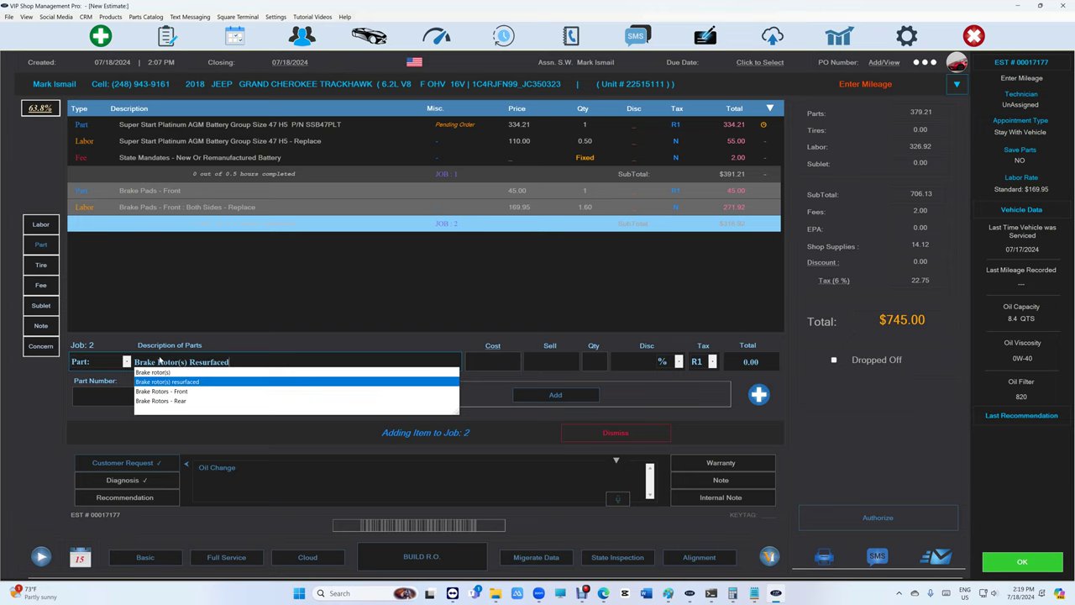
key(Return)
text(25.95)
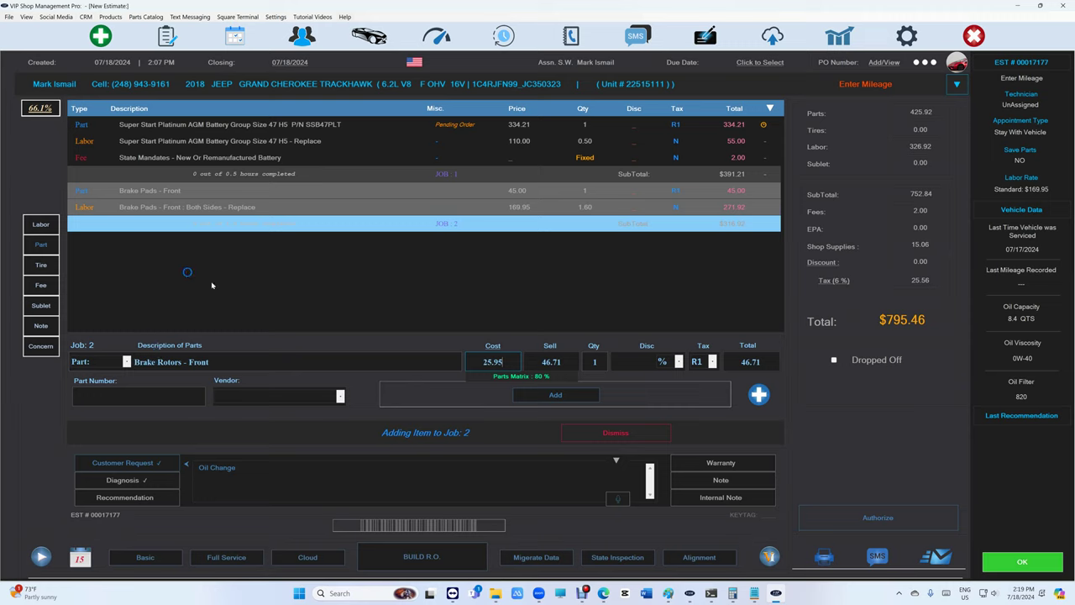
click(539, 397)
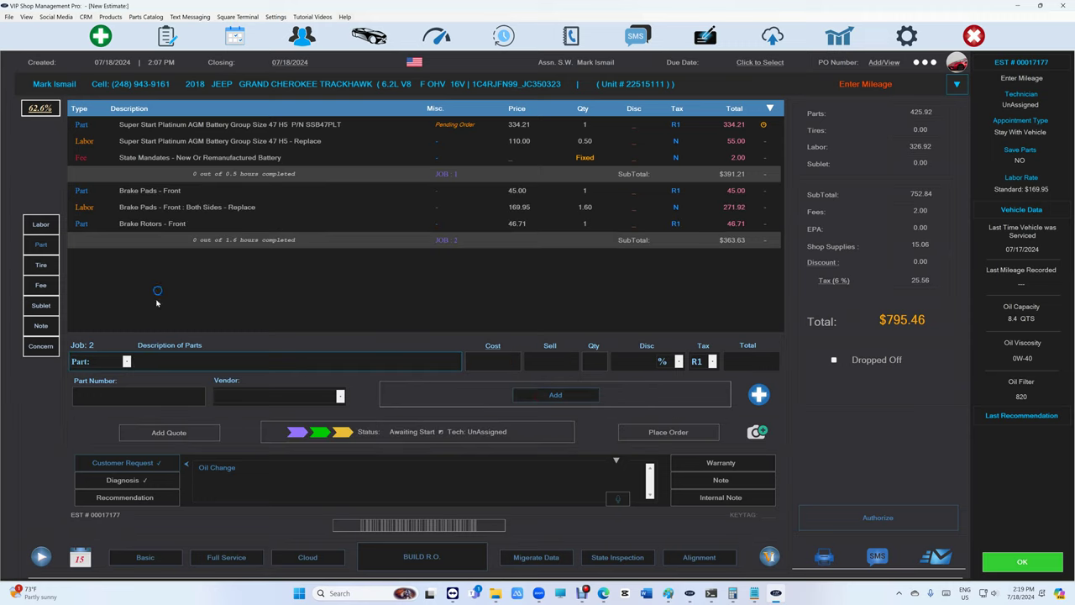
Add the labor line "Brake Rotor(s) - Replace" to Job 2, keeping the suggested rate and hours.
click(114, 362)
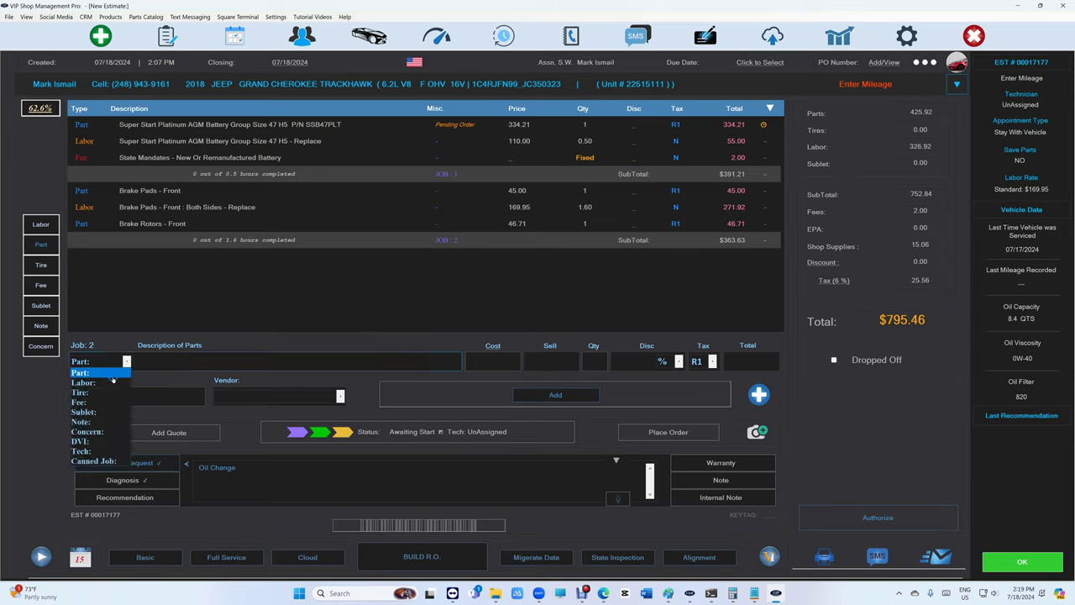
click(111, 382)
click(108, 360)
click(108, 359)
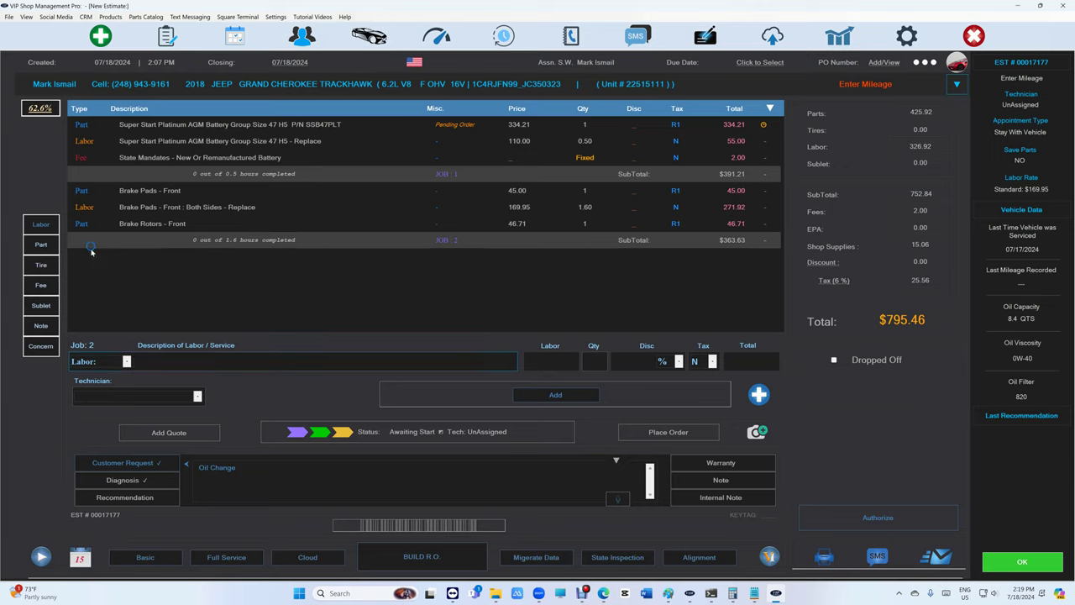
text(Brake)
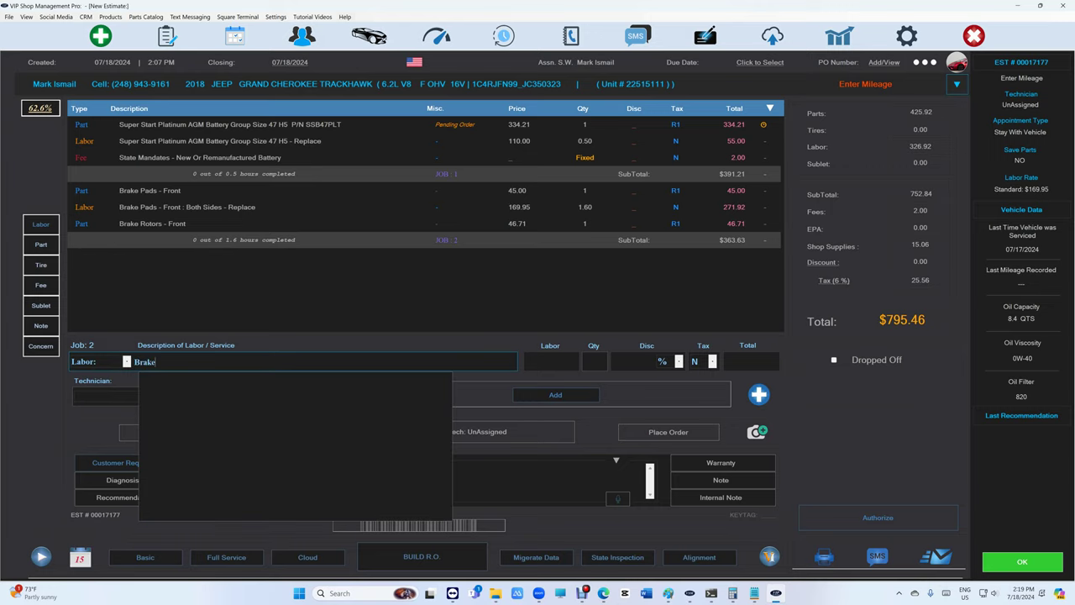
text( Rotor)
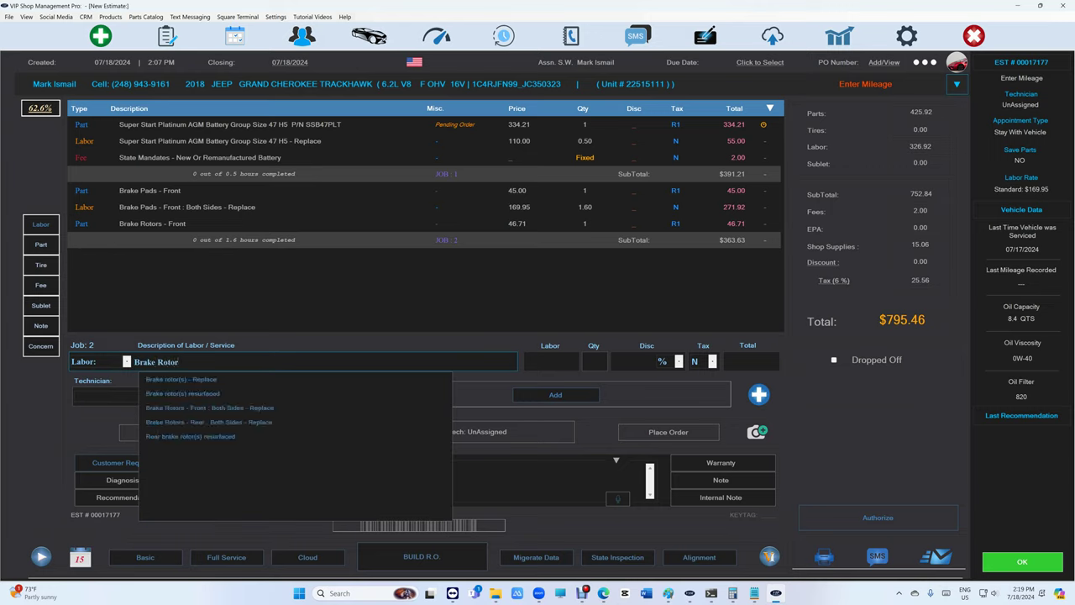
key(Down)
key(Return)
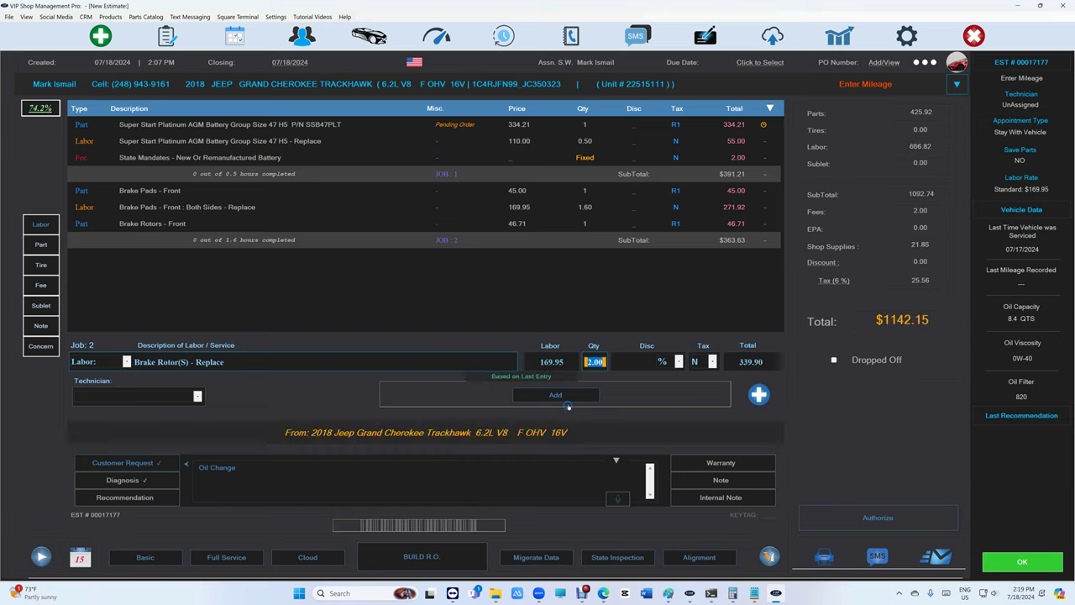
click(567, 404)
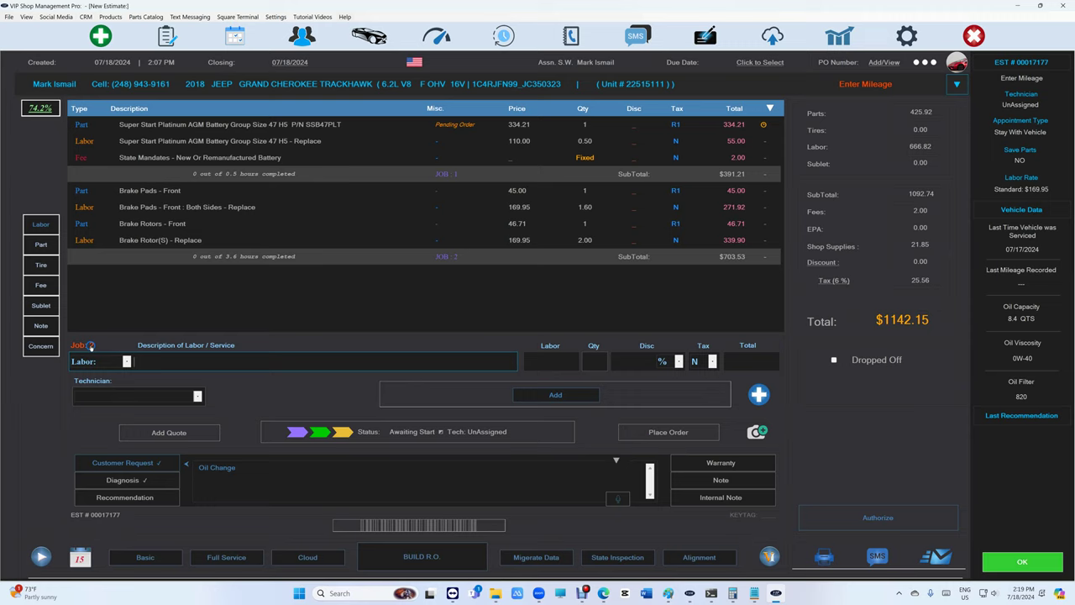
Target New Job 3 for the next item, view the parts supplier catalog choices, and close them.
click(89, 346)
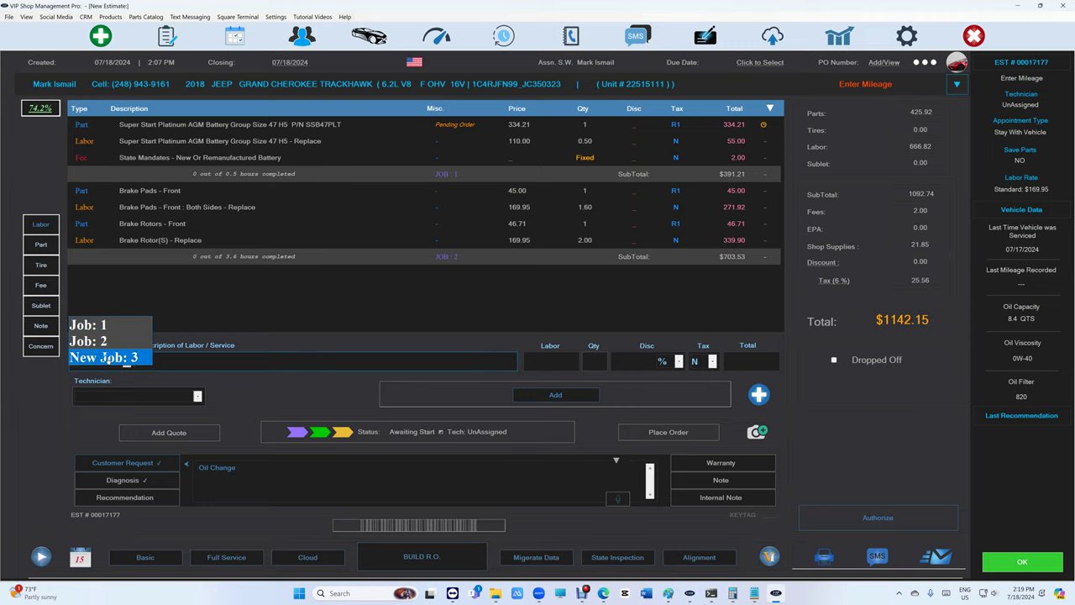
click(107, 358)
click(757, 395)
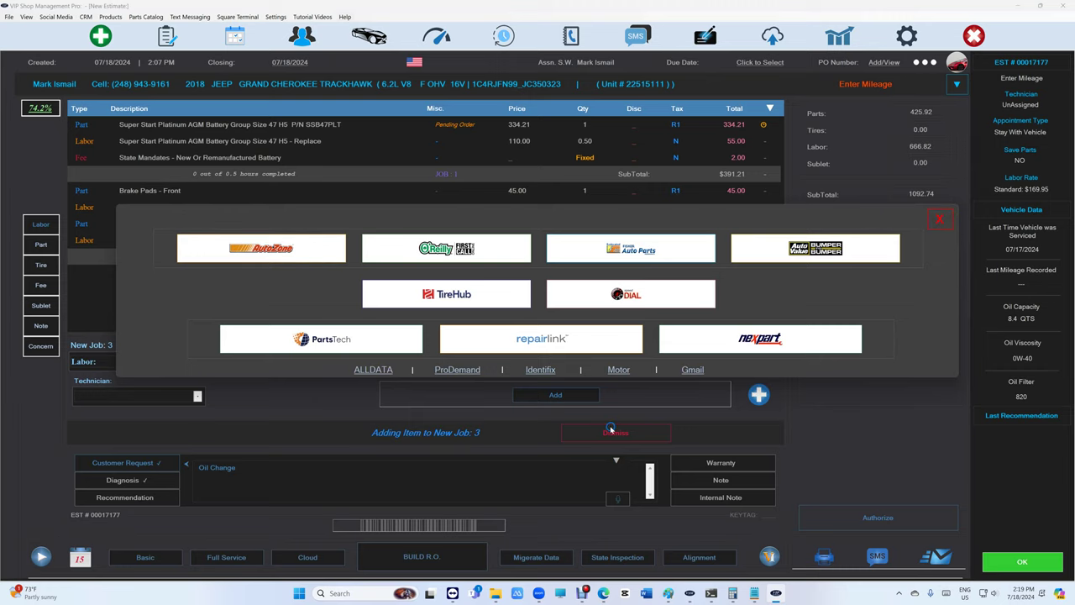
click(938, 220)
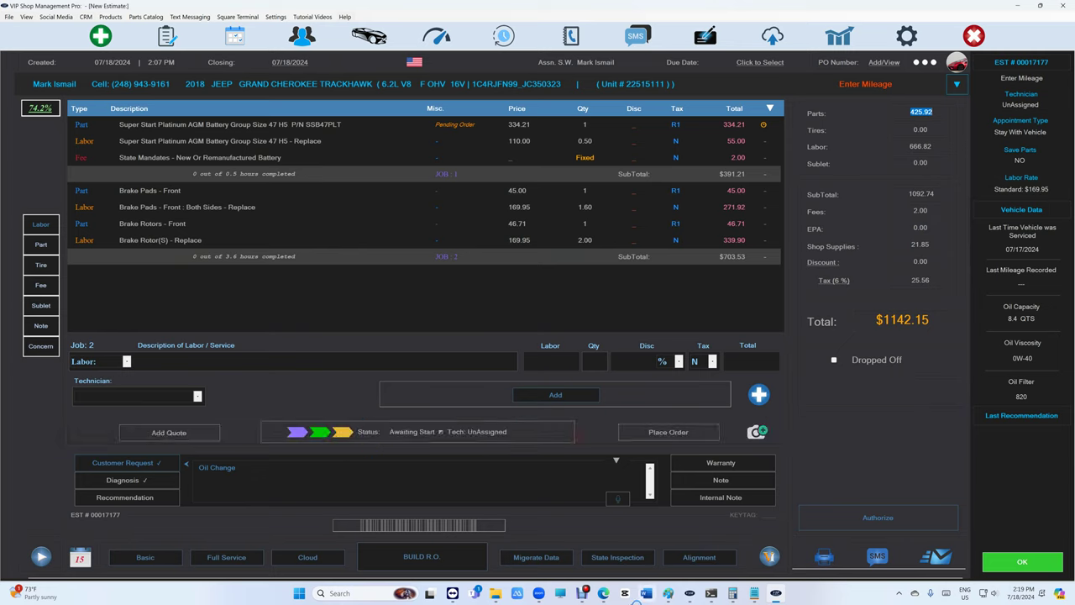
mouse_move(585, 591)
mouse_move(541, 593)
click(592, 554)
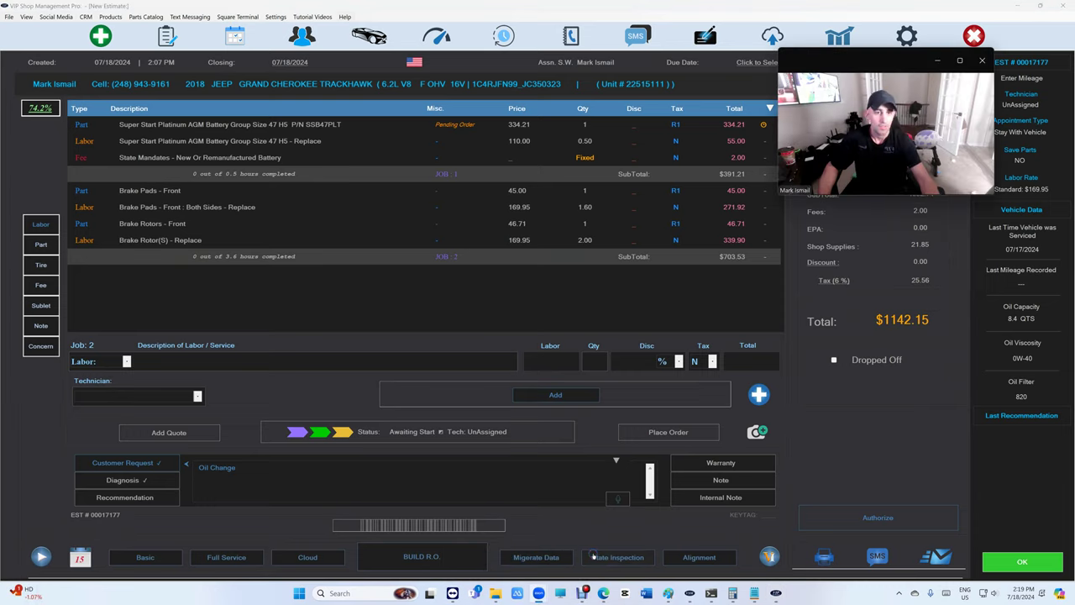